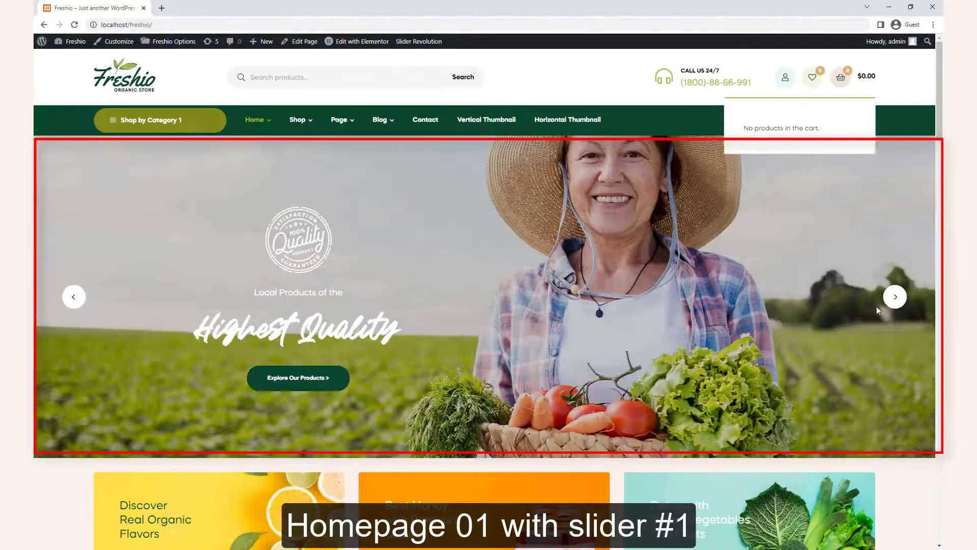
- Advance through the homepage slider to view each of its slides
{"action": "left_click", "coordinate": [896, 299]}
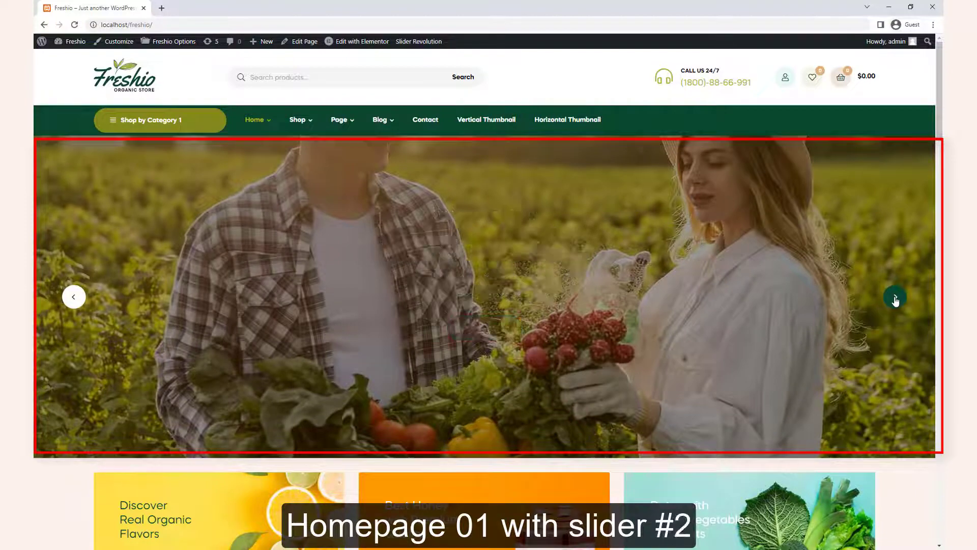
{"action": "left_click", "coordinate": [896, 299]}
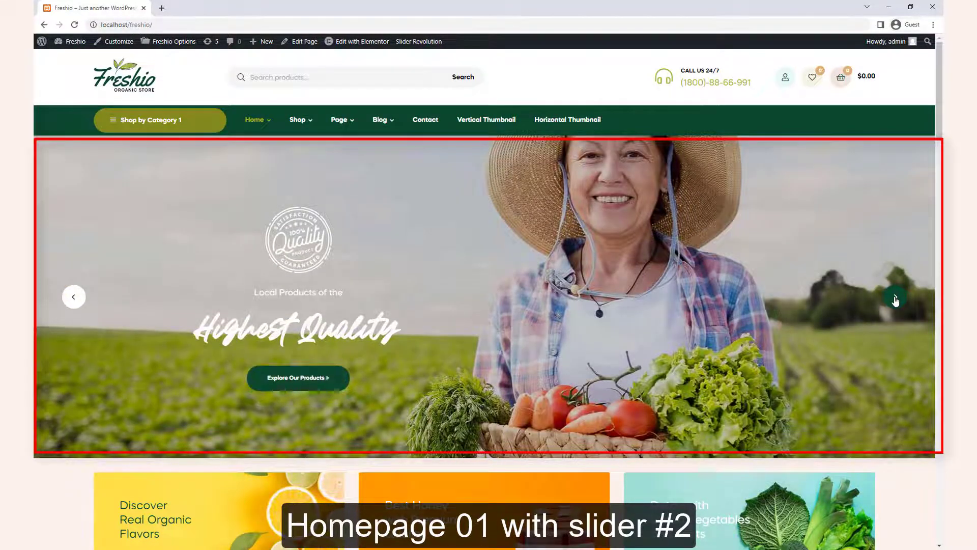
{"action": "left_click", "coordinate": [894, 300]}
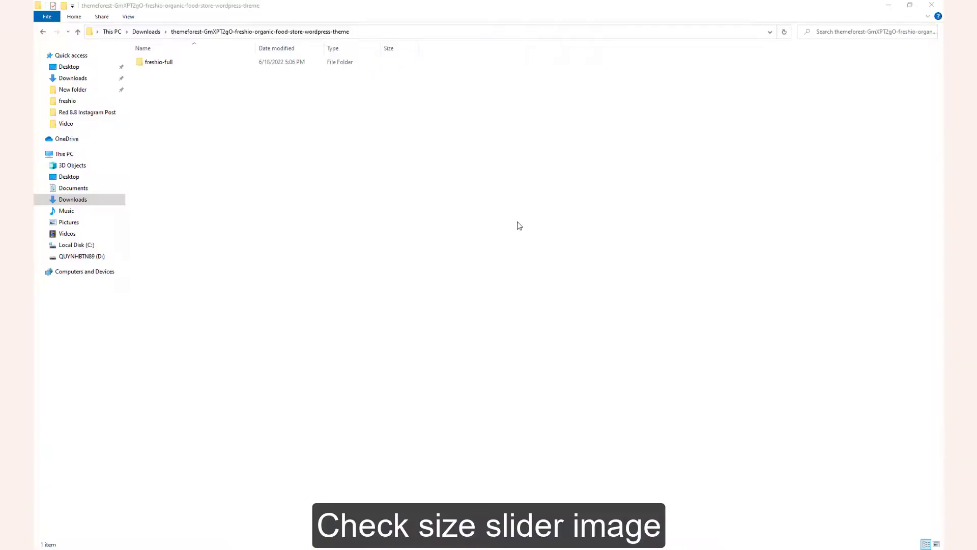
- In File Explorer, open the inner home-3 folder under freshio-full > revsliders > home-3
{"action": "left_click", "coordinate": [184, 63]}
{"action": "double_click", "coordinate": [185, 63]}
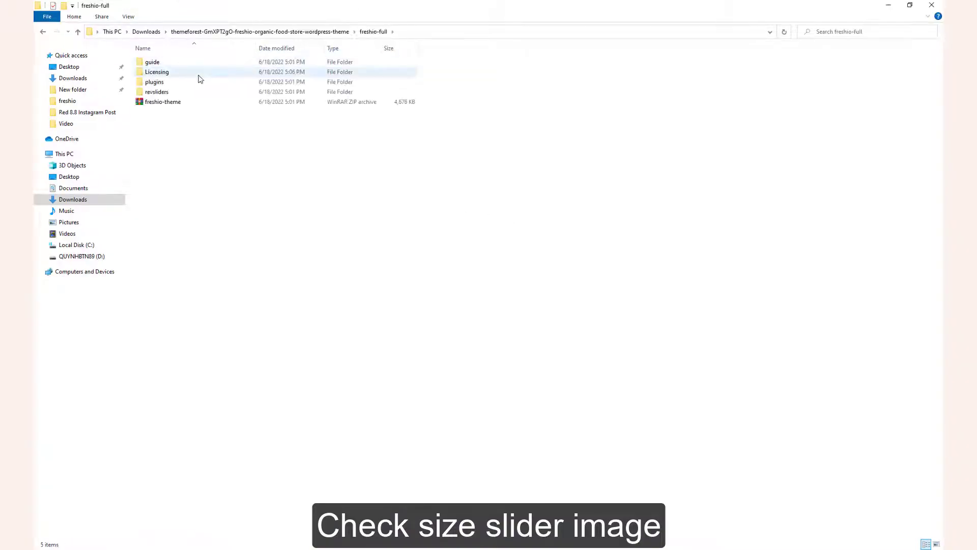
{"action": "double_click", "coordinate": [201, 96]}
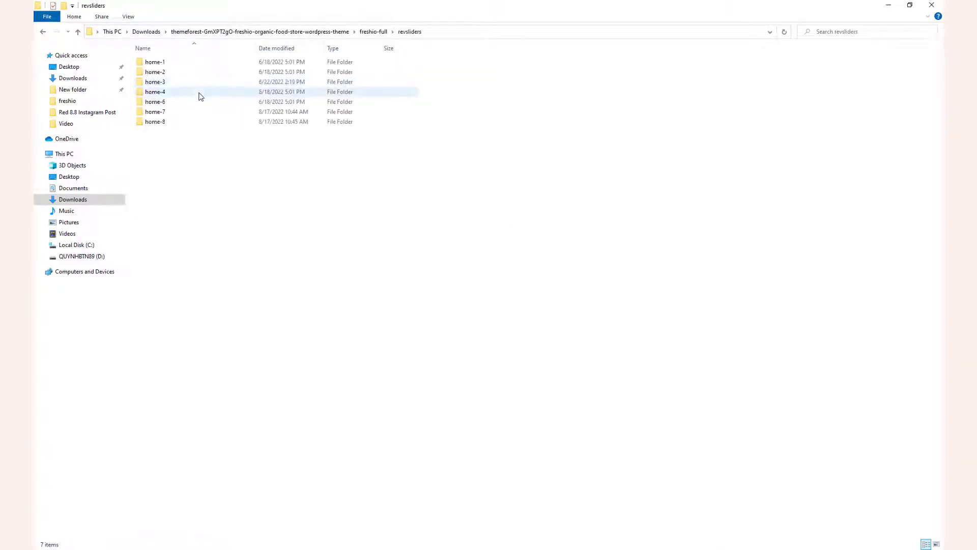
{"action": "left_click", "coordinate": [203, 84]}
{"action": "double_click", "coordinate": [202, 84]}
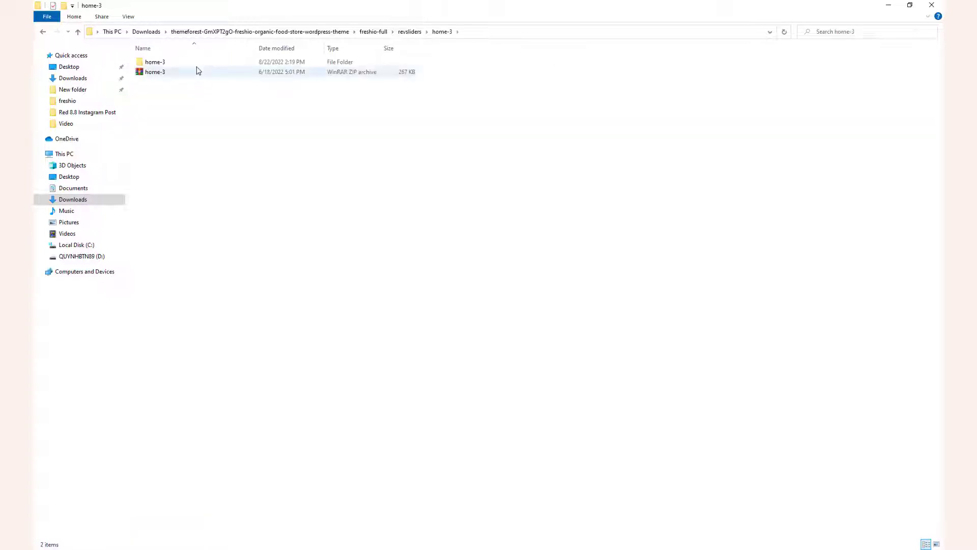
{"action": "double_click", "coordinate": [199, 61]}
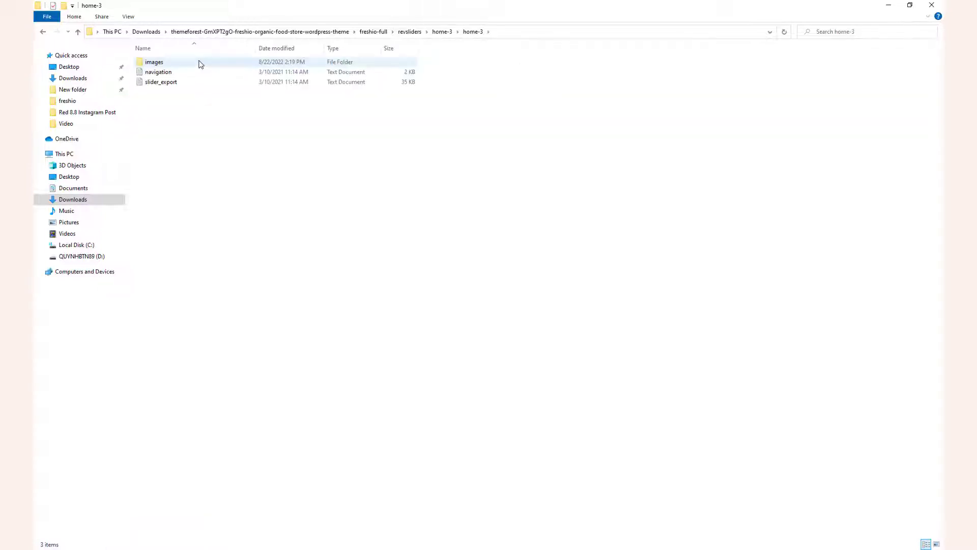
- Open the images > uploads > 2020 > 08 folder and check the dimensions of the slider image files
{"action": "double_click", "coordinate": [200, 62]}
{"action": "double_click", "coordinate": [201, 62]}
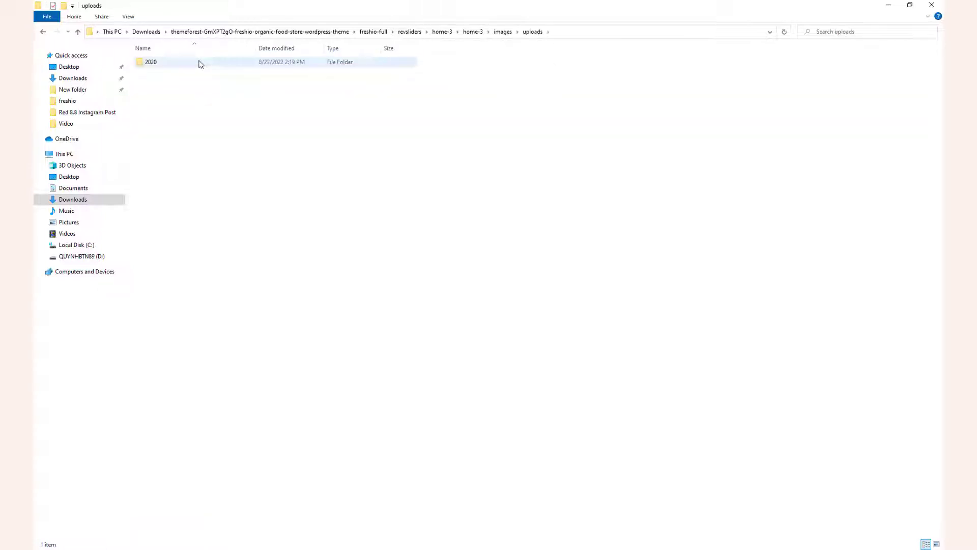
{"action": "double_click", "coordinate": [200, 63]}
{"action": "double_click", "coordinate": [200, 62]}
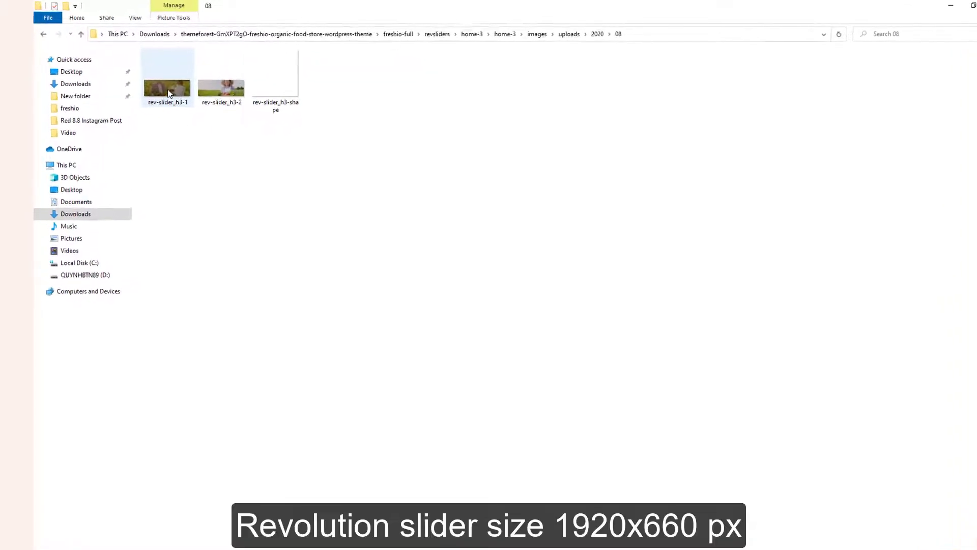
{"action": "mouse_move", "coordinate": [239, 88]}
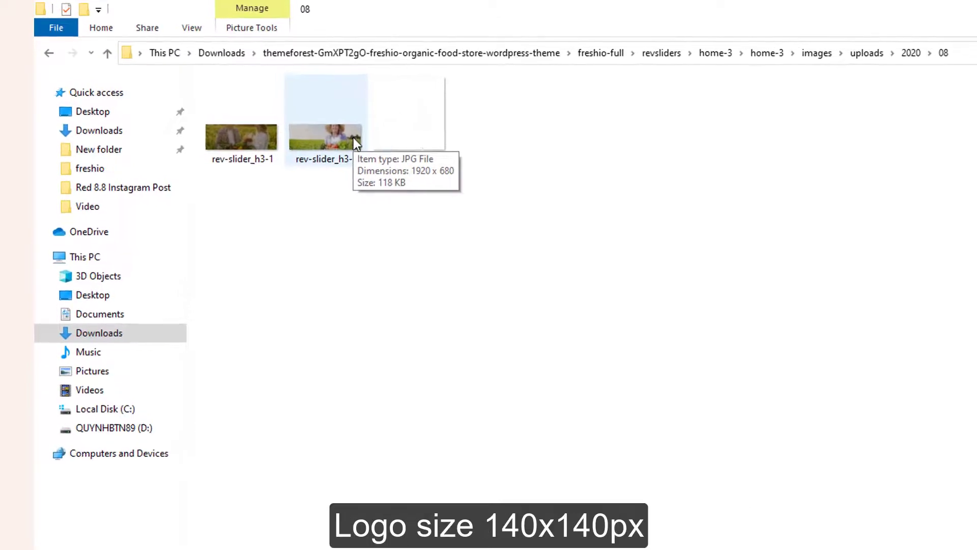
{"action": "mouse_move", "coordinate": [419, 136]}
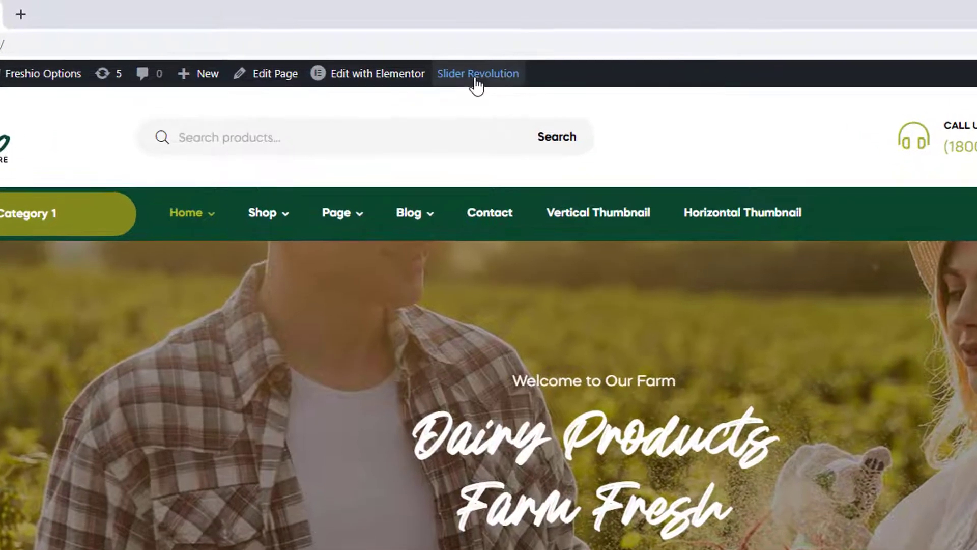
- In the browser, open the Home 3 slider for editing in Slider Revolution and change the "Highest Quality" heading to "The high-quality"
{"action": "mouse_move", "coordinate": [417, 45]}
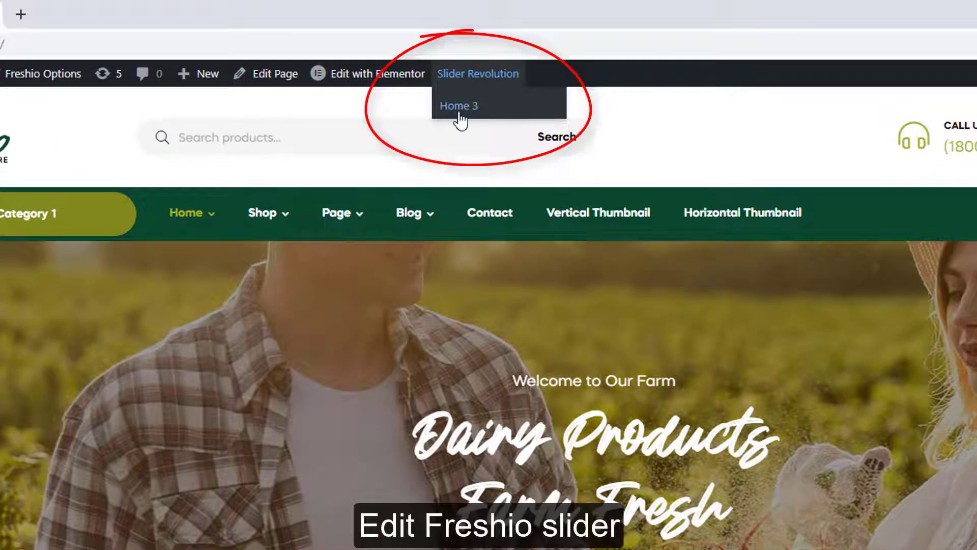
{"action": "left_click", "coordinate": [459, 115]}
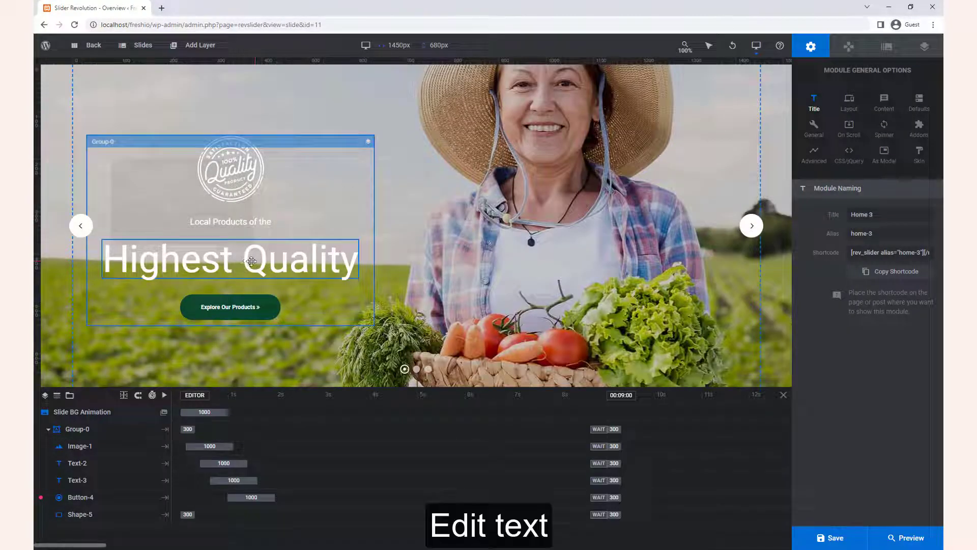
{"action": "left_click", "coordinate": [251, 261]}
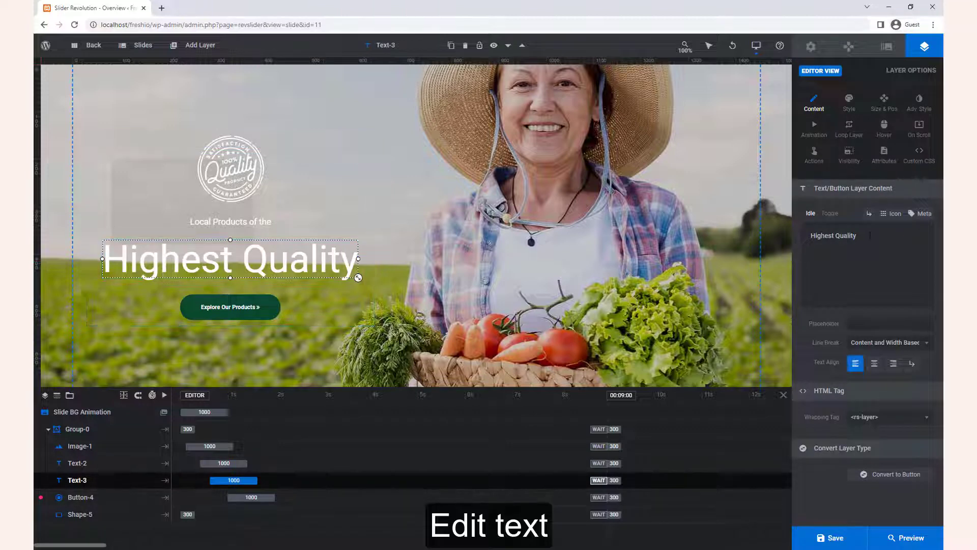
{"action": "left_click_drag", "start_coordinate": [860, 236], "coordinate": [789, 238]}
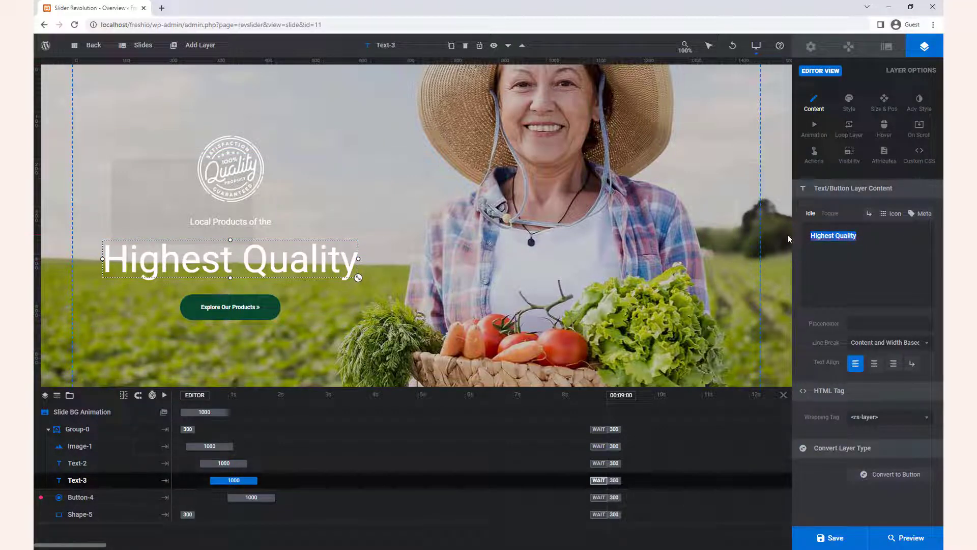
{"action": "type", "text": "The High"}
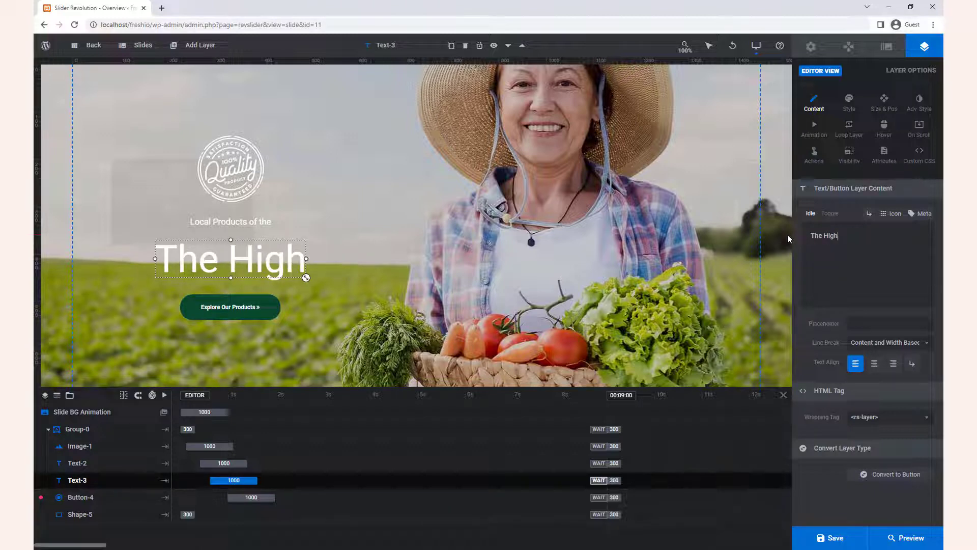
{"action": "key", "text": "BackSpace"}
{"action": "key", "text": "BackSpace"}
{"action": "key", "text": "BackSpace"}
{"action": "key", "text": "BackSpace"}
{"action": "key", "text": "BackSpace"}
{"action": "key", "text": "BackSpace"}
{"action": "type", "text": "e"}
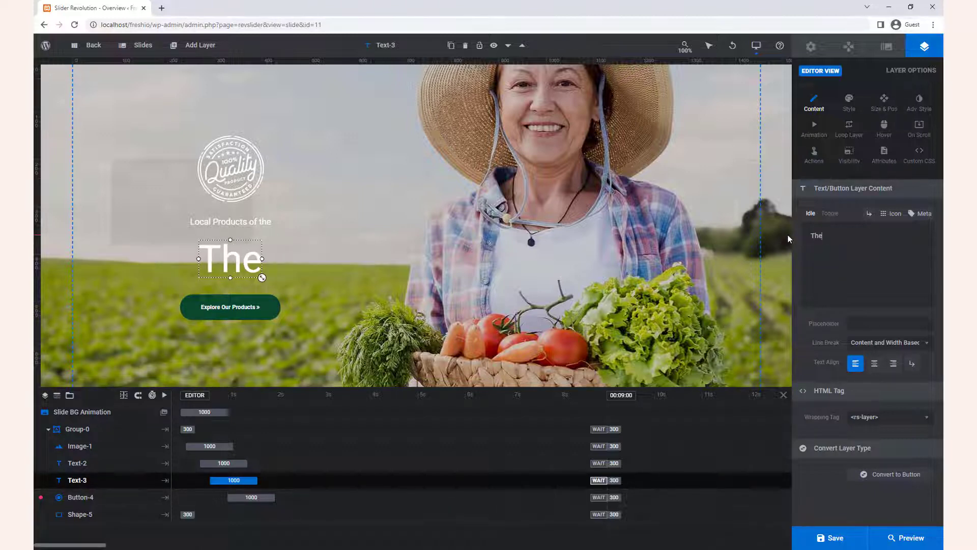
{"action": "type", "text": " high-"}
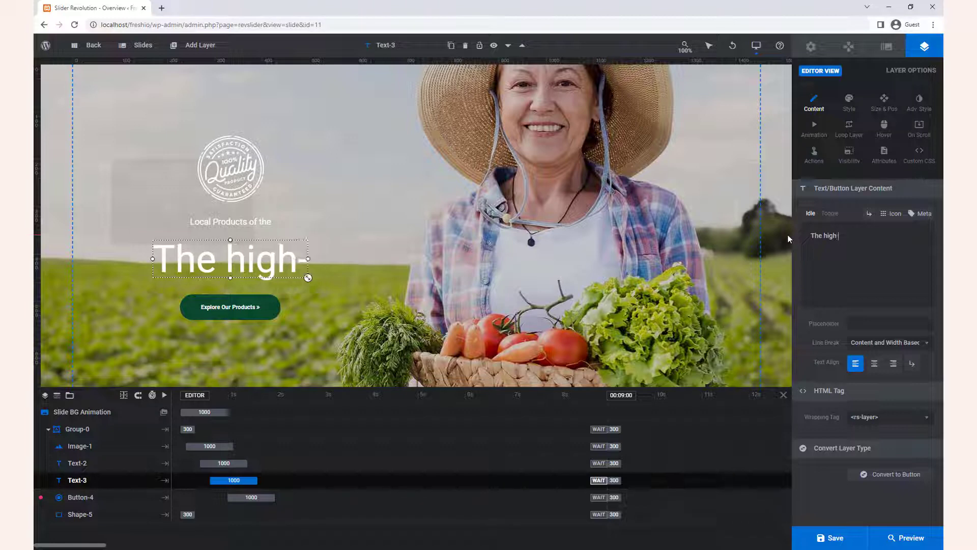
{"action": "type", "text": "quality"}
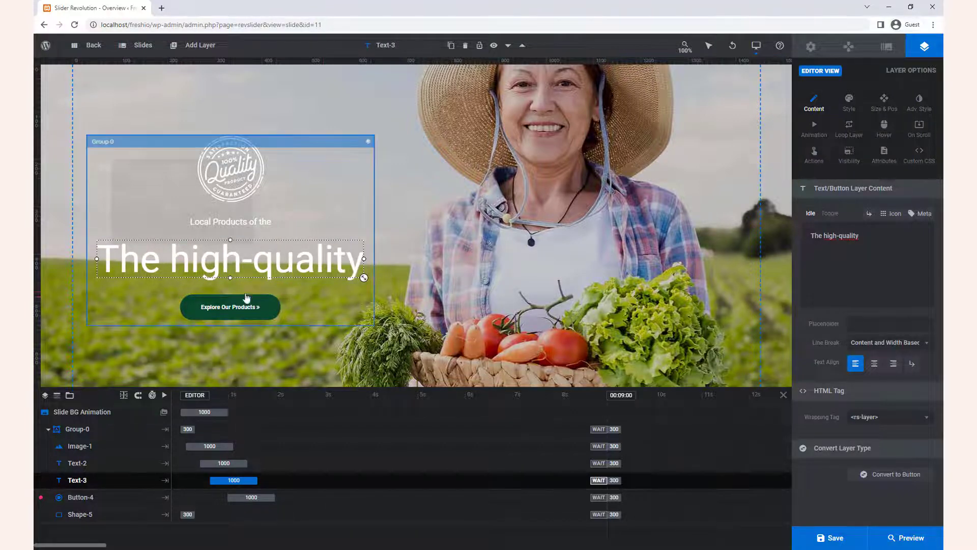
- Copy and clear the text line above the heading, and paste "Local Products of the" back into it
{"action": "left_click", "coordinate": [247, 221]}
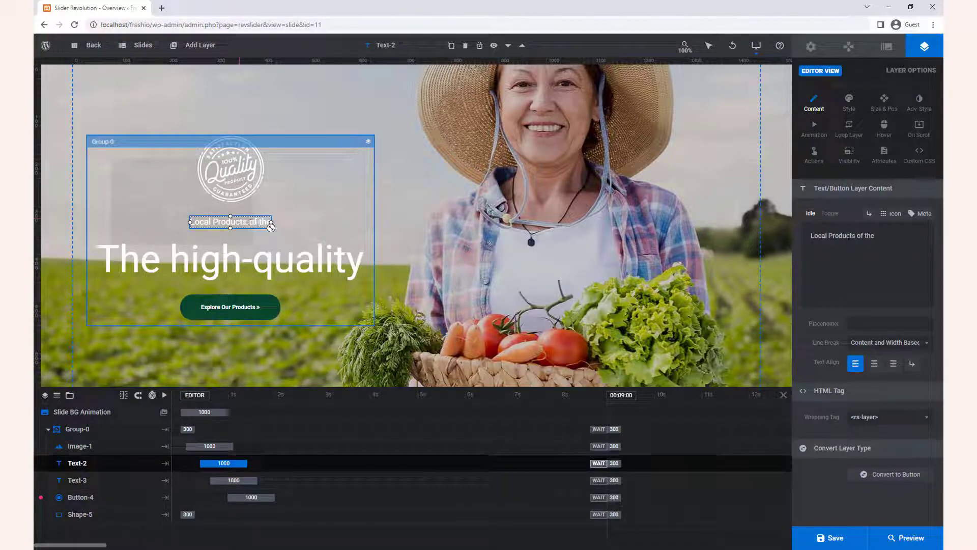
{"action": "triple_click", "coordinate": [846, 235]}
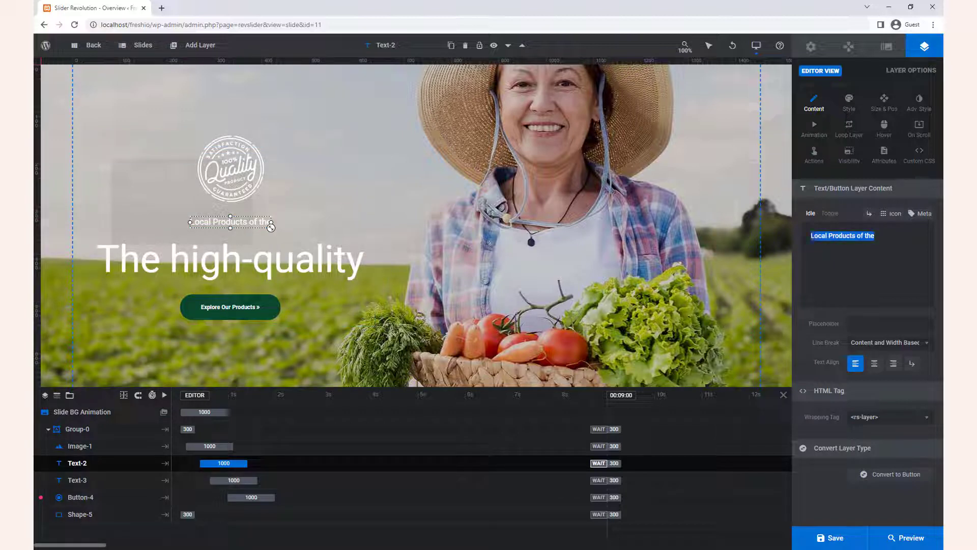
{"action": "left_click", "coordinate": [821, 235]}
{"action": "triple_click", "coordinate": [822, 235]}
{"action": "key", "text": "ctrl+c"}
{"action": "key", "text": "BackSpace"}
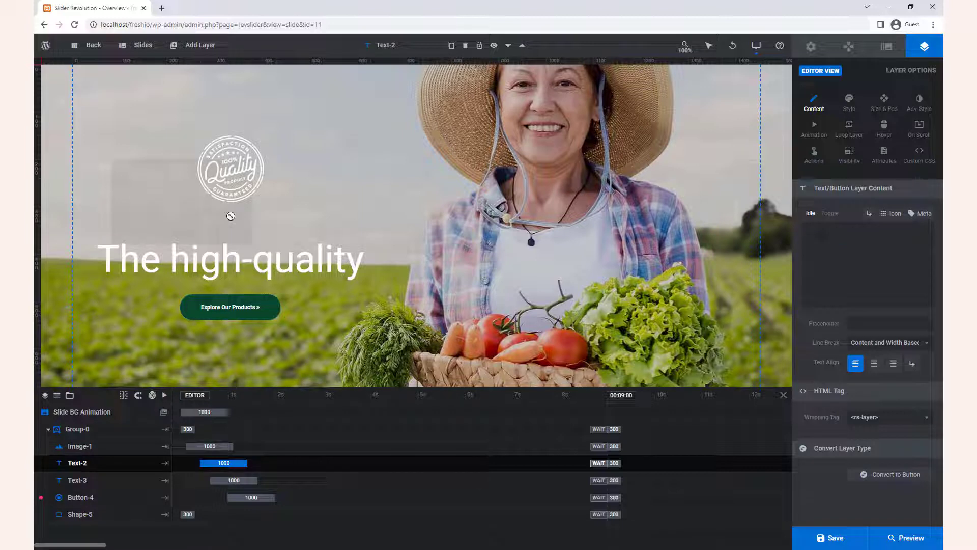
{"action": "key", "text": "ctrl+v"}
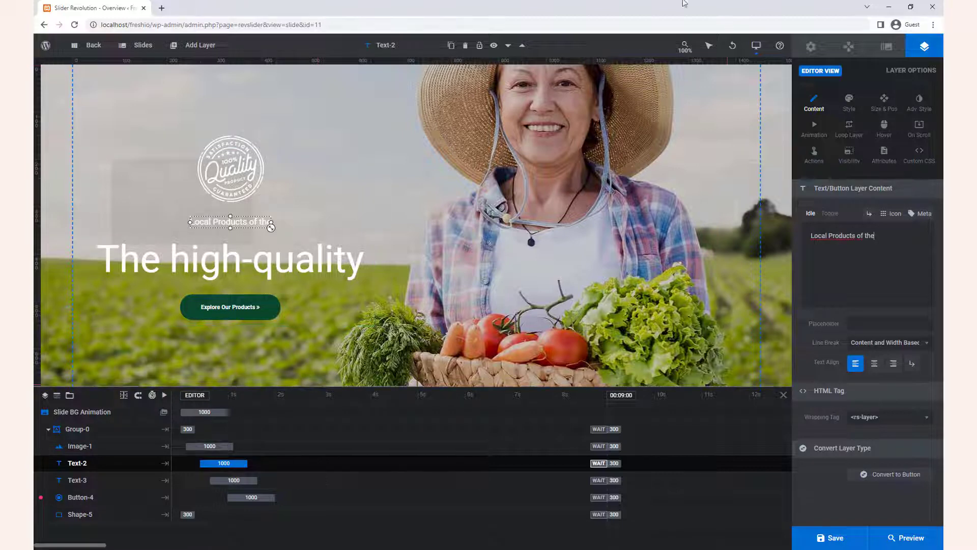
- Examine the Explore Our Products button's text and the link URL of its Simple Link action
{"action": "left_click", "coordinate": [227, 306]}
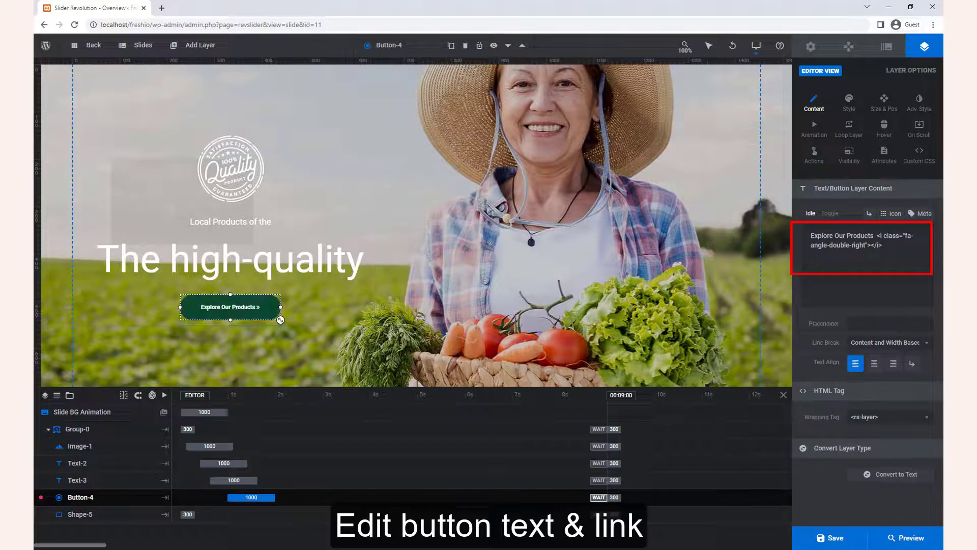
{"action": "left_click", "coordinate": [846, 235]}
{"action": "left_click_drag", "start_coordinate": [874, 236], "coordinate": [811, 236]}
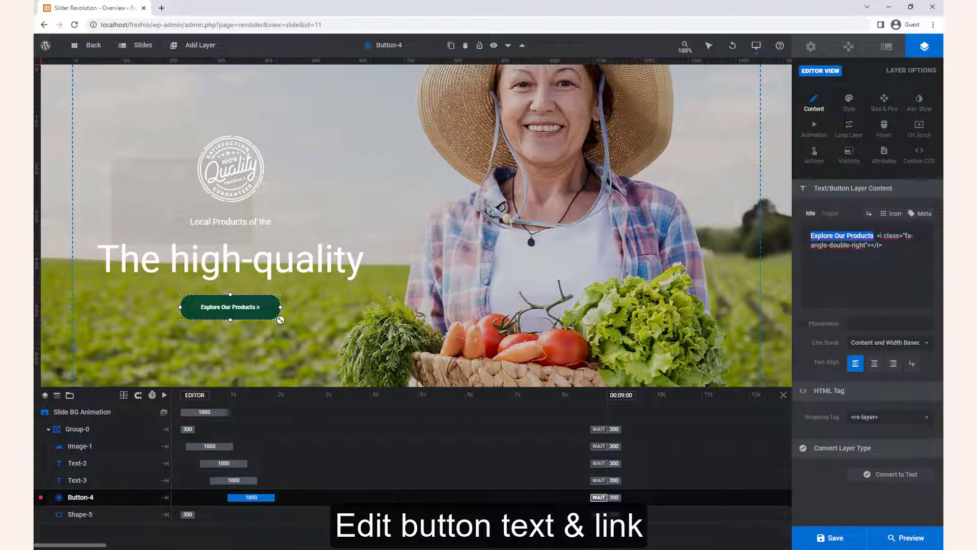
{"action": "left_click", "coordinate": [813, 161]}
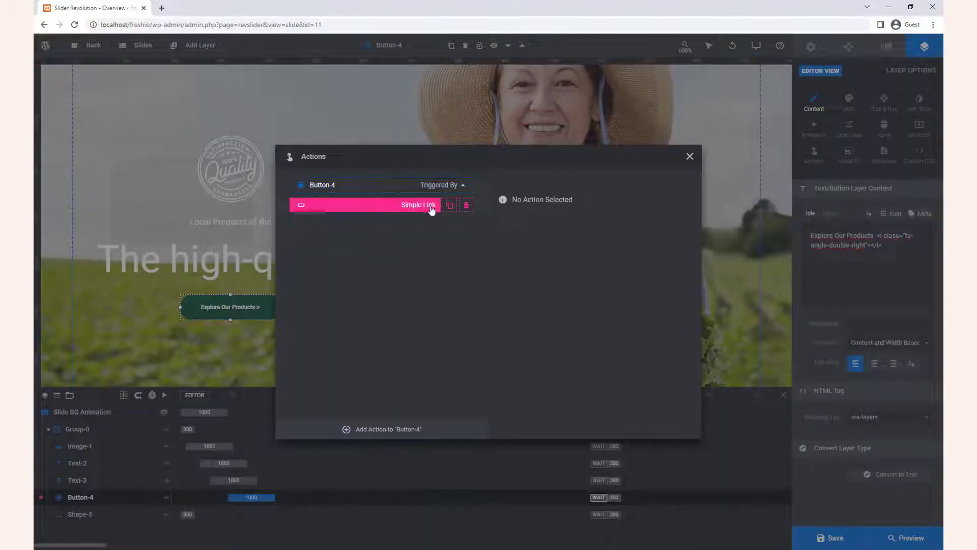
{"action": "left_click", "coordinate": [424, 206]}
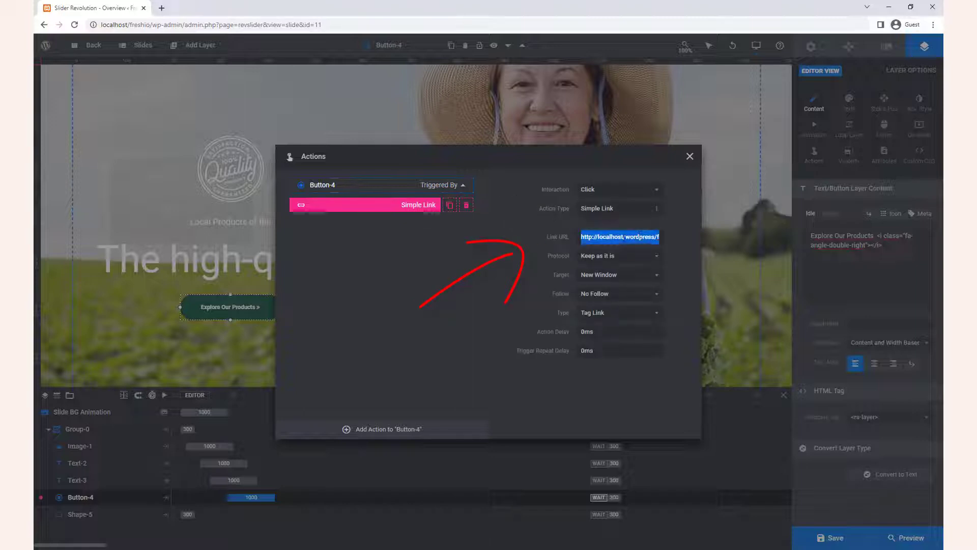
{"action": "left_click", "coordinate": [622, 237]}
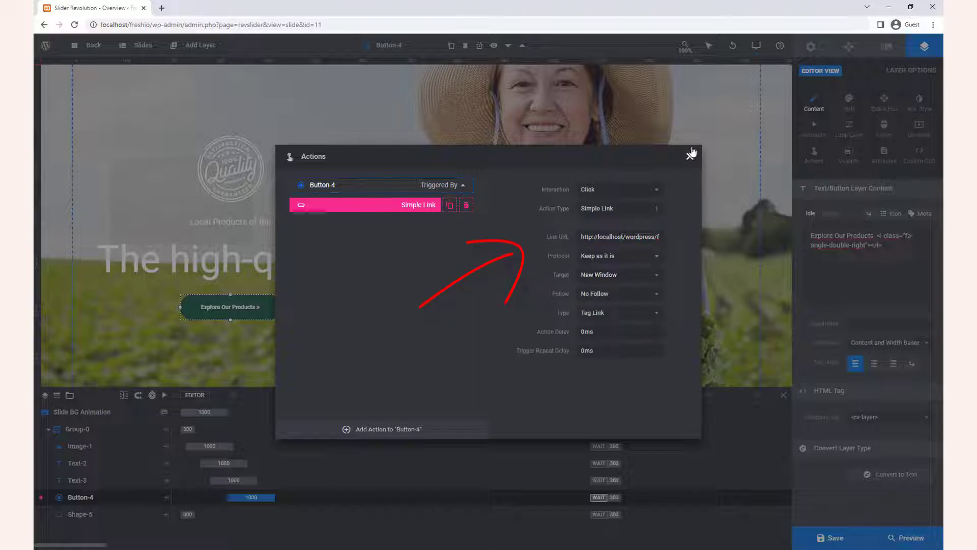
{"action": "left_click", "coordinate": [689, 157]}
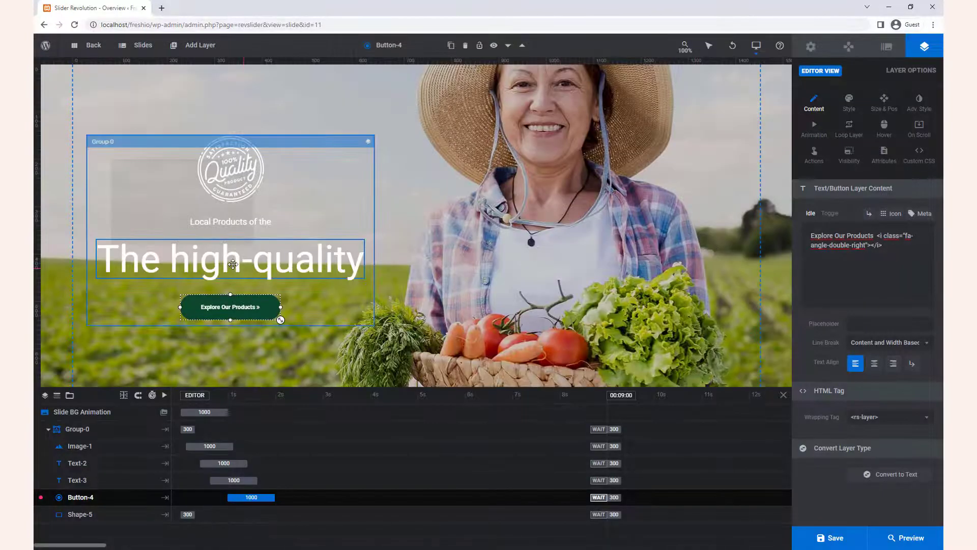
- Select the round Quality badge image on the slide and open the file chooser for uploading a replacement image
{"action": "left_click", "coordinate": [239, 169]}
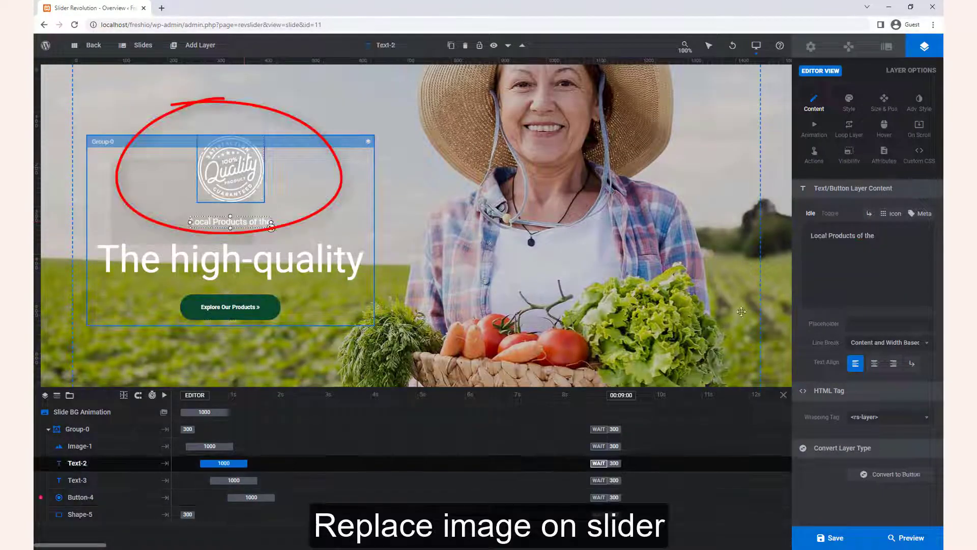
{"action": "left_click", "coordinate": [232, 169]}
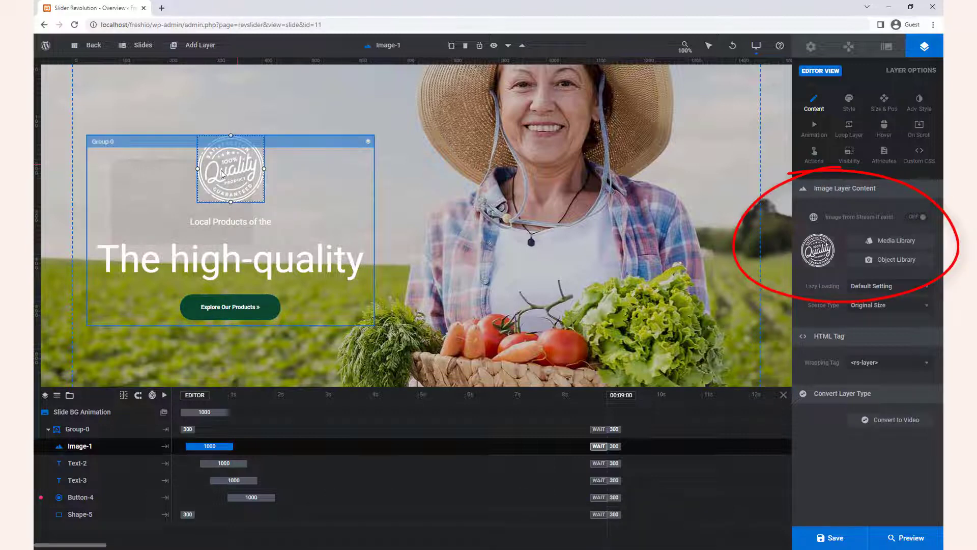
{"action": "left_click", "coordinate": [868, 239]}
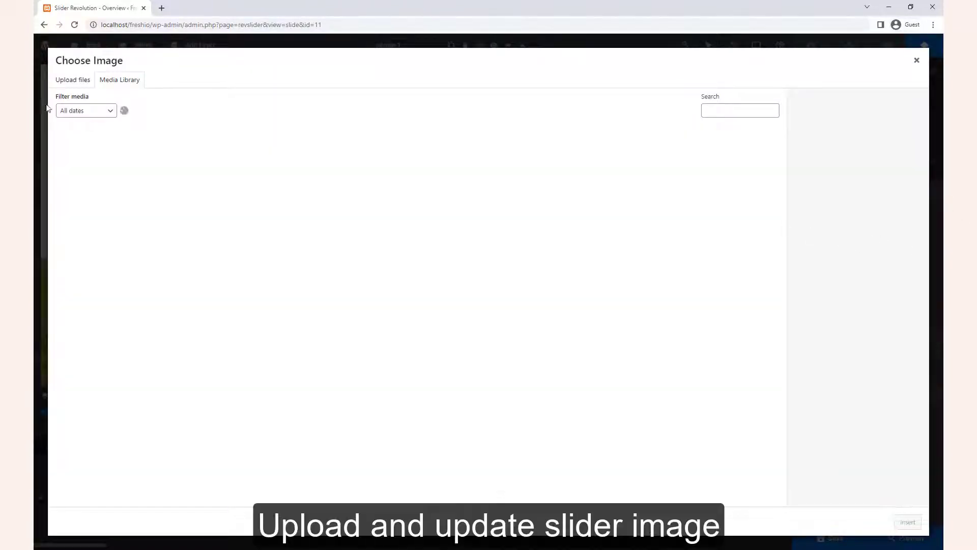
{"action": "left_click", "coordinate": [76, 84]}
{"action": "left_click", "coordinate": [502, 268]}
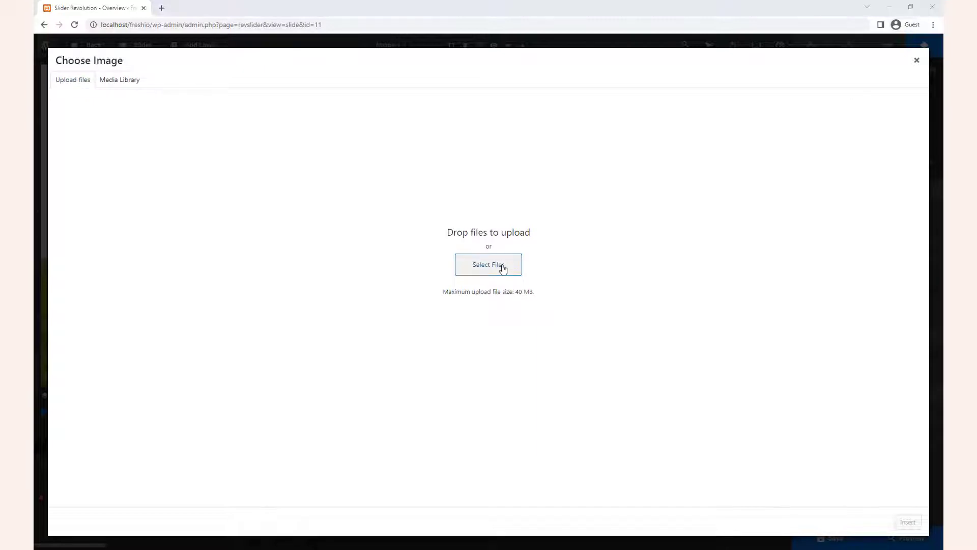
{"action": "left_click", "coordinate": [502, 268]}
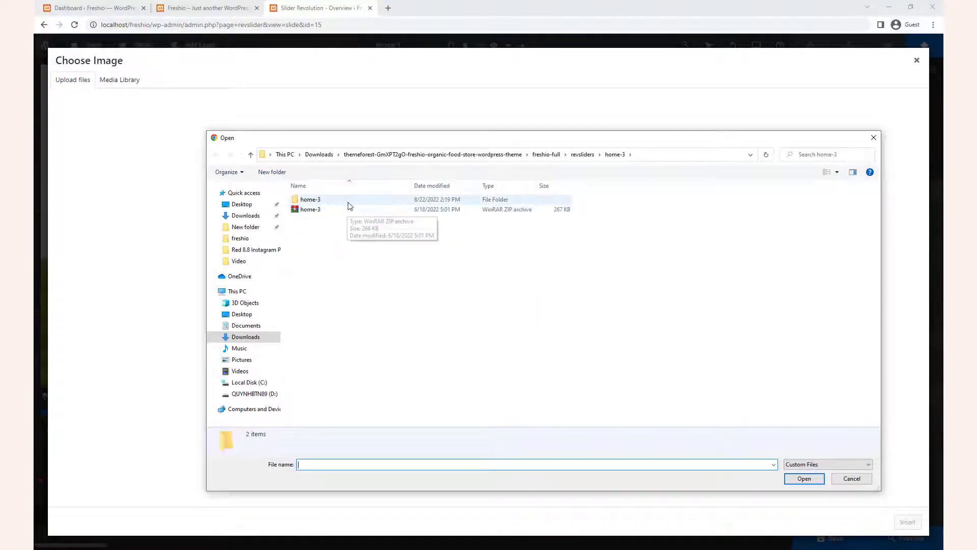
- Upload rev-slider_h3-shape from home-3 > images > uploads > 2020 > 08 as the Quality badge image
{"action": "double_click", "coordinate": [348, 202]}
{"action": "double_click", "coordinate": [349, 201]}
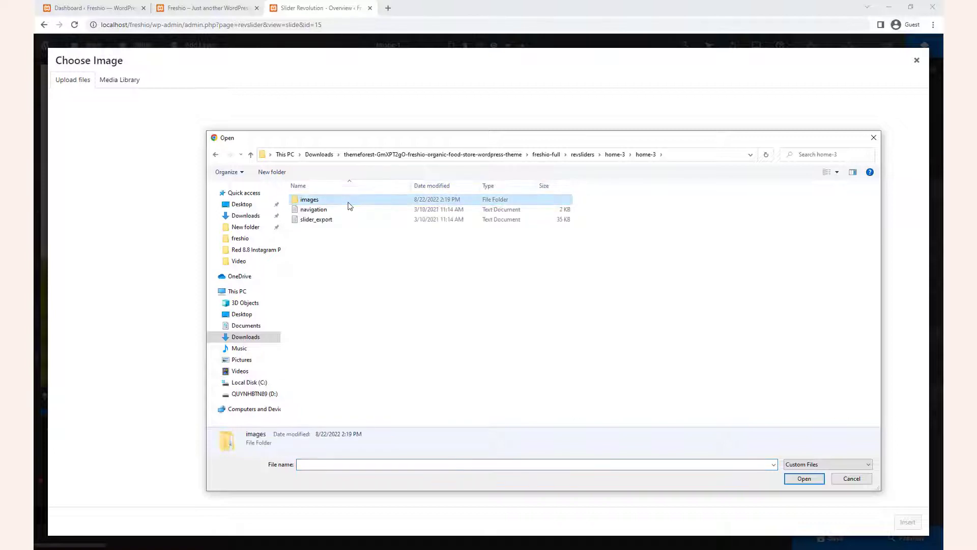
{"action": "double_click", "coordinate": [350, 201]}
{"action": "left_click", "coordinate": [349, 201]}
{"action": "double_click", "coordinate": [349, 203]}
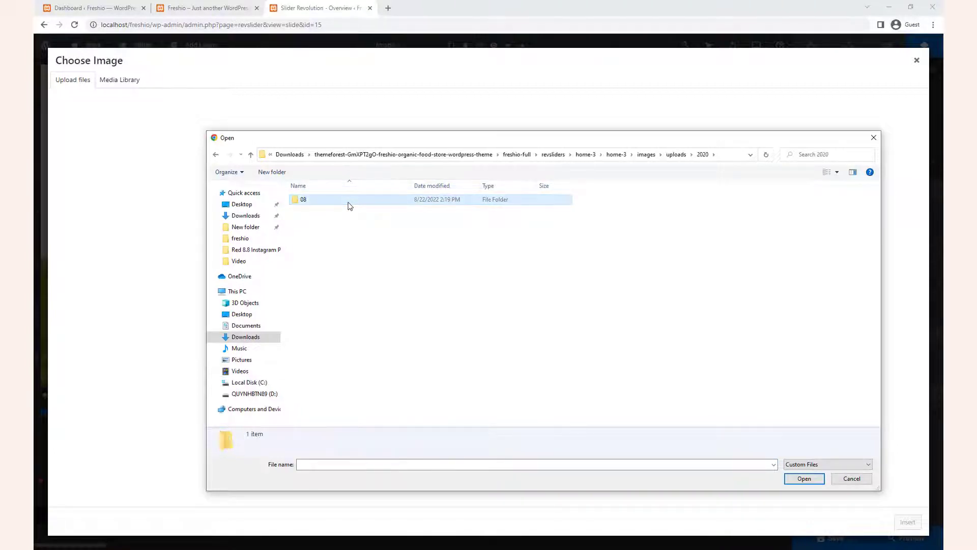
{"action": "double_click", "coordinate": [349, 202]}
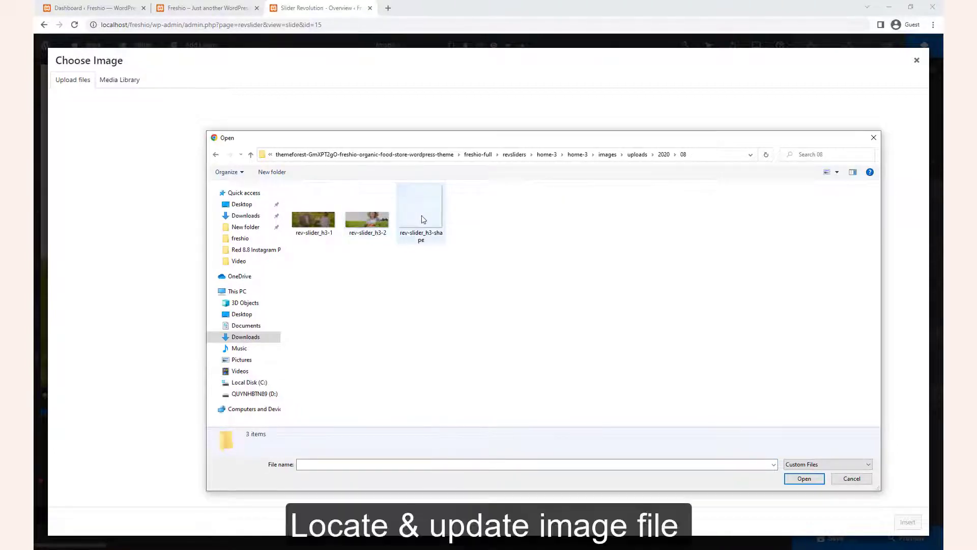
{"action": "left_click", "coordinate": [421, 217]}
{"action": "left_click", "coordinate": [803, 478]}
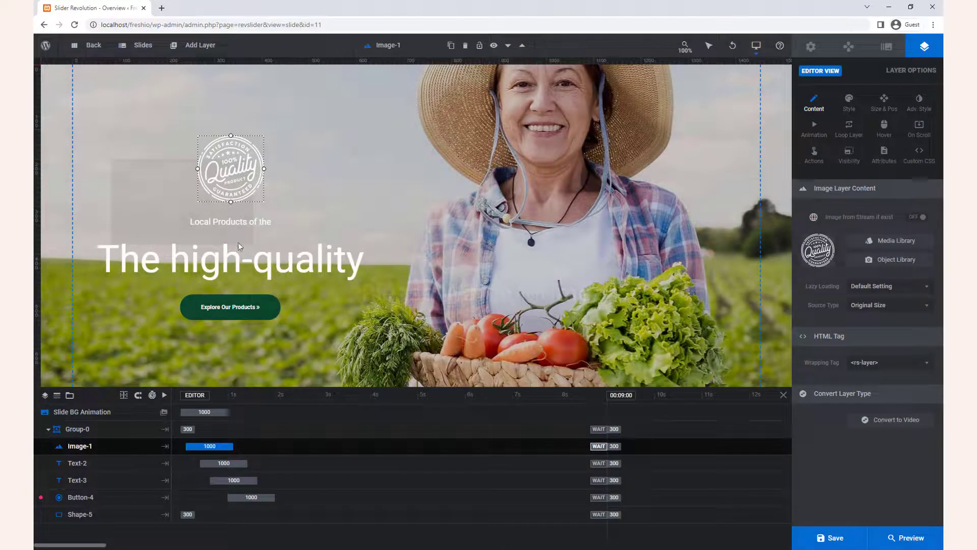
- Try an animation duration of 500 for the Quality badge image, and set the duration back to 1000
{"action": "left_click", "coordinate": [221, 446]}
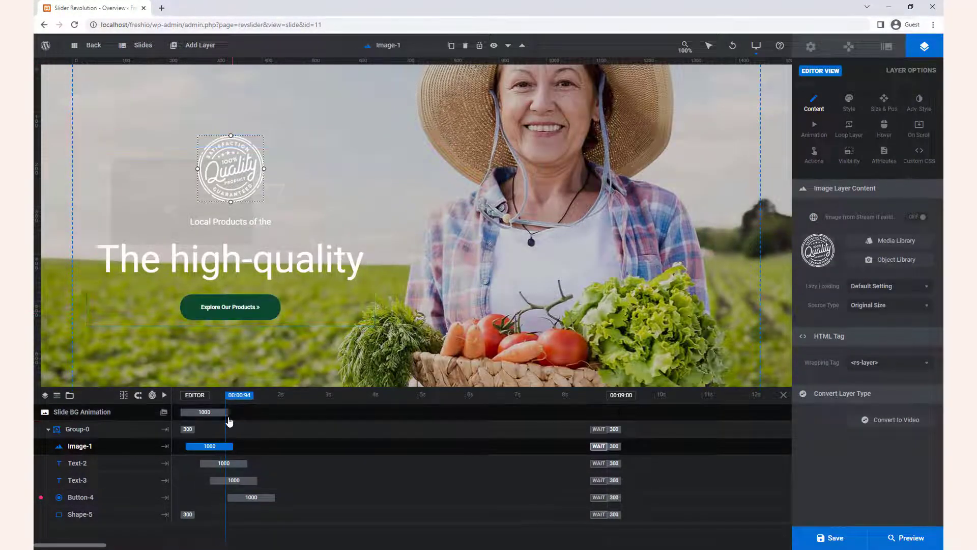
{"action": "left_click", "coordinate": [842, 328]}
{"action": "type", "text": "500"}
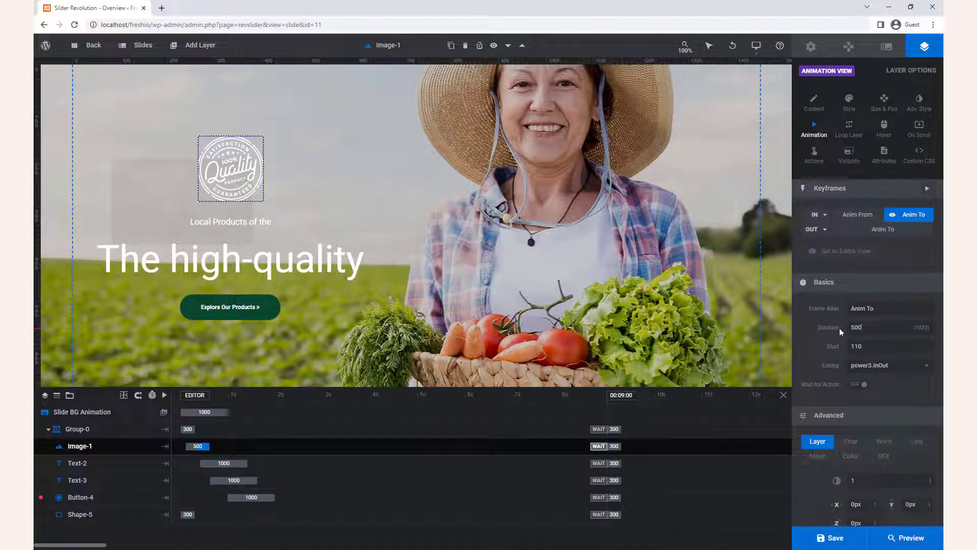
{"action": "key", "text": "ctrl+a"}
{"action": "type", "text": "1"}
{"action": "key", "text": "ctrl+a"}
{"action": "type", "text": "8"}
{"action": "left_click", "coordinate": [842, 326]}
{"action": "type", "text": "1000"}
{"action": "key", "text": "Return"}
- Look through the Quality badge image's remaining animation settings and its device visibility options
{"action": "scroll", "coordinate": [838, 412], "scroll_direction": "down", "scroll_amount": 2}
{"action": "scroll", "coordinate": [837, 408], "scroll_direction": "up", "scroll_amount": 3}
{"action": "left_click", "coordinate": [849, 158]}
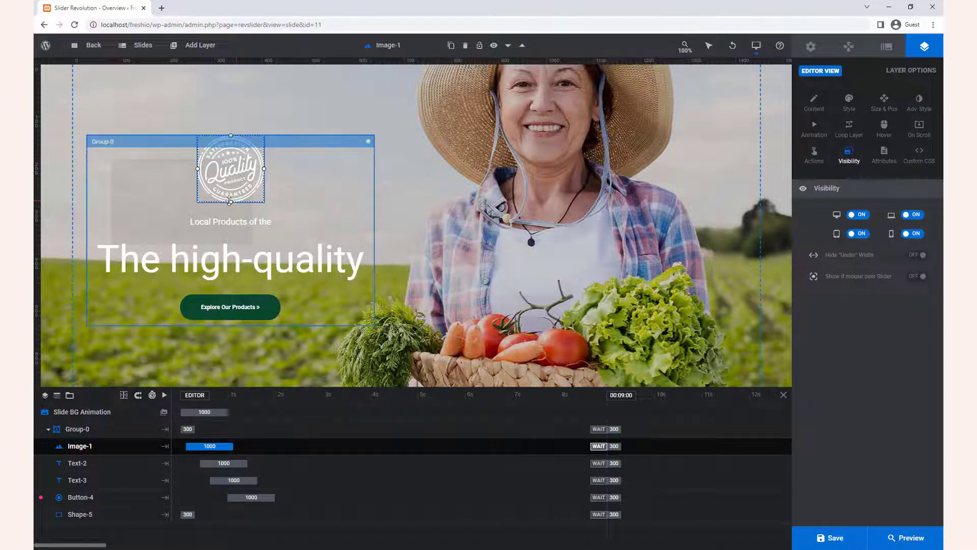
- Open slide #2 and replace its background image by uploading rev-slider_h3-2 from the 08 folder and inserting it
{"action": "mouse_move", "coordinate": [193, 49]}
{"action": "mouse_move", "coordinate": [137, 46]}
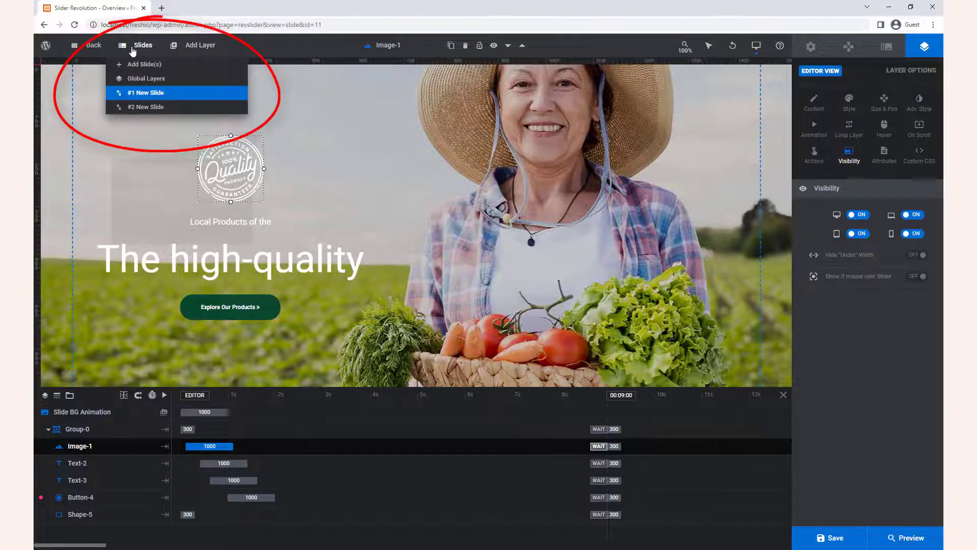
{"action": "left_click", "coordinate": [142, 105]}
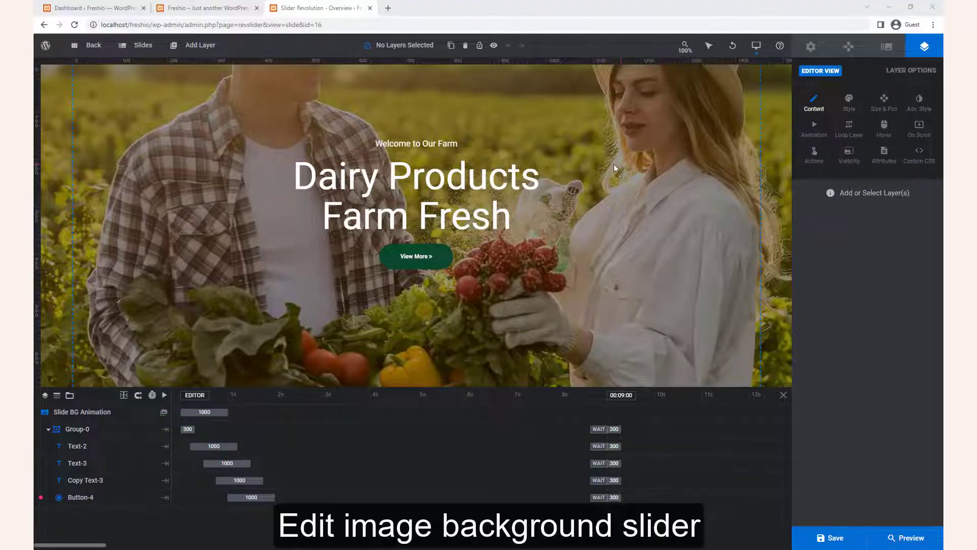
{"action": "right_click", "coordinate": [613, 165]}
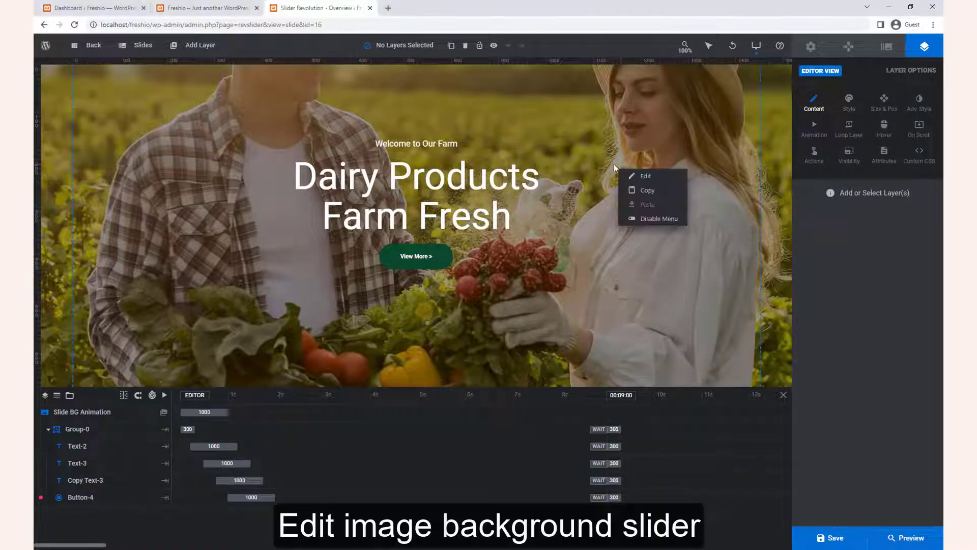
{"action": "mouse_move", "coordinate": [633, 177]}
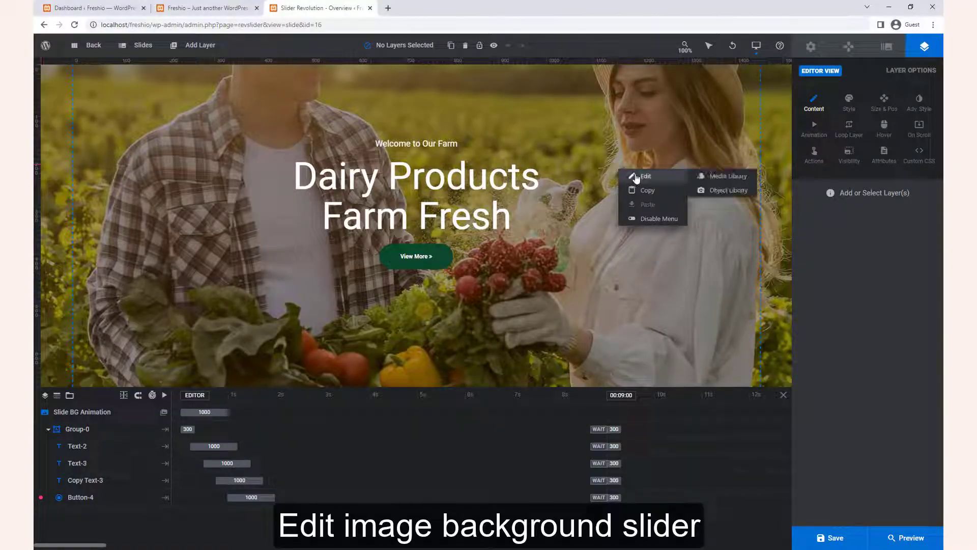
{"action": "left_click", "coordinate": [717, 180]}
{"action": "left_click", "coordinate": [500, 266]}
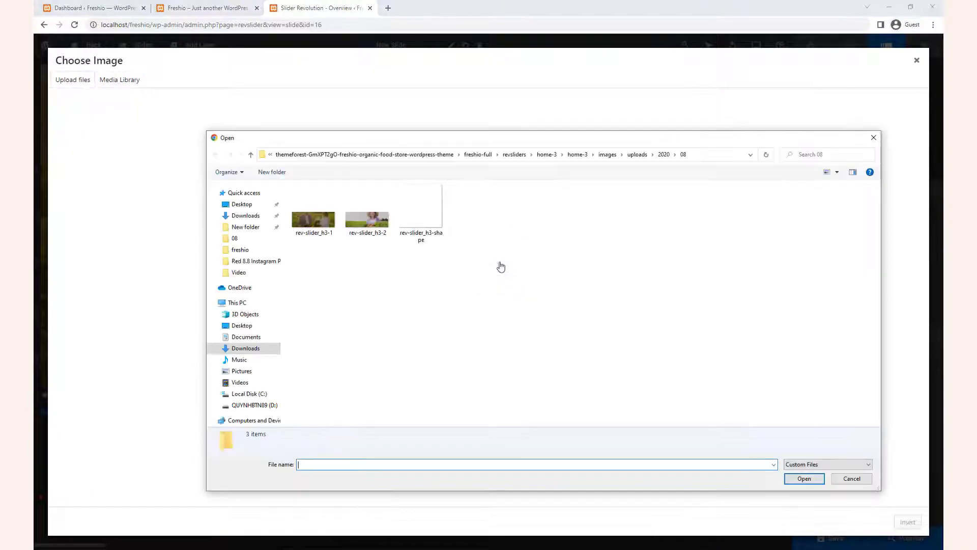
{"action": "double_click", "coordinate": [370, 225]}
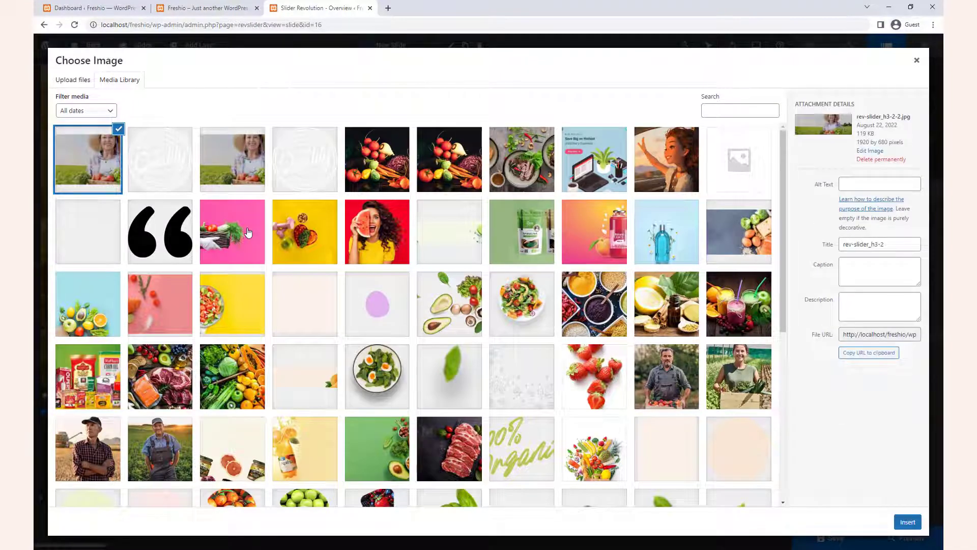
{"action": "left_click", "coordinate": [909, 523]}
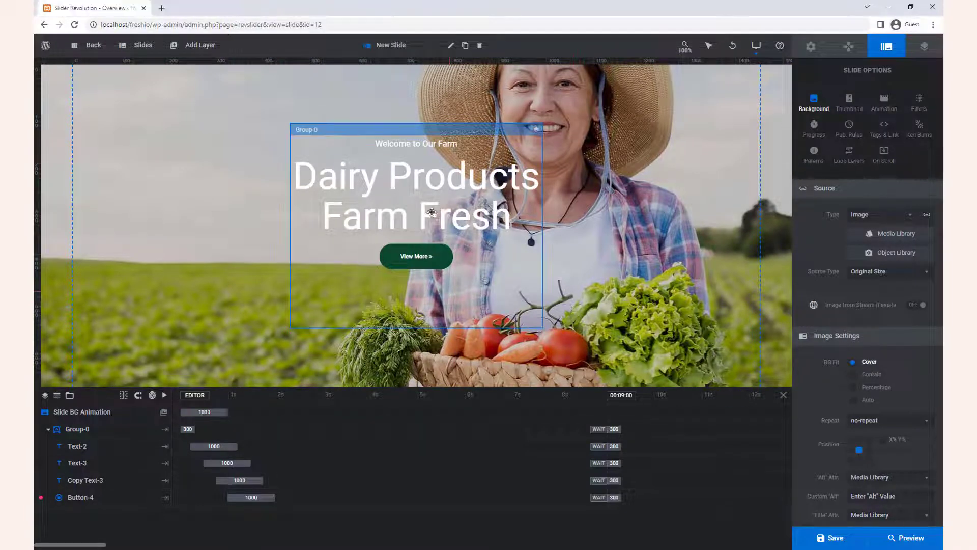
- Examine the editable text content of the "Welcome to Our Farm", "Dairy Products" and "Farm Fresh" layers
{"action": "left_click", "coordinate": [418, 145]}
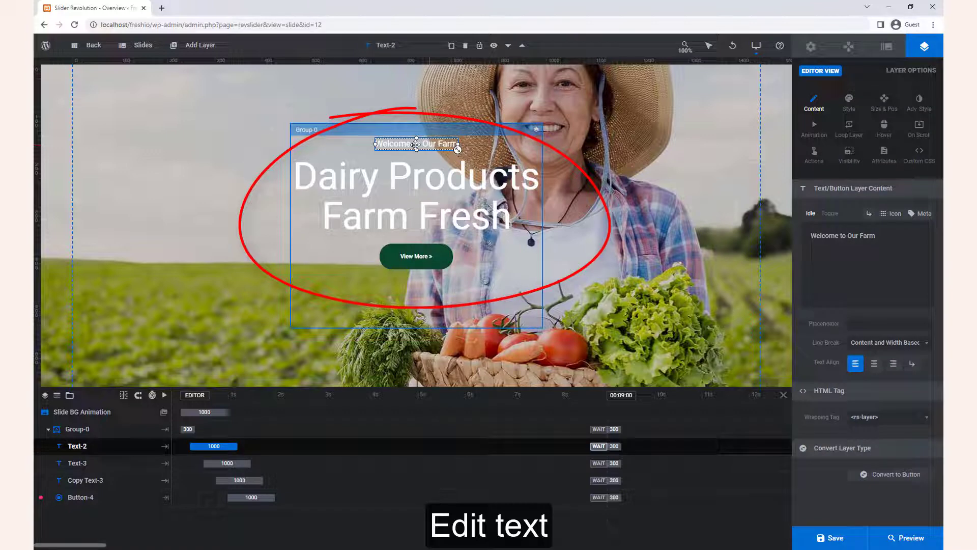
{"action": "right_click", "coordinate": [415, 145]}
{"action": "mouse_move", "coordinate": [443, 158]}
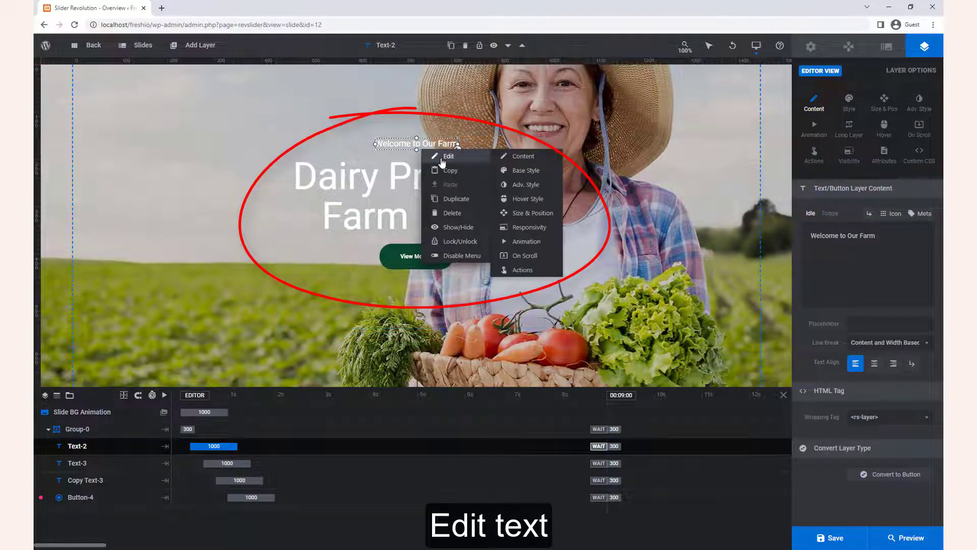
{"action": "left_click", "coordinate": [529, 163]}
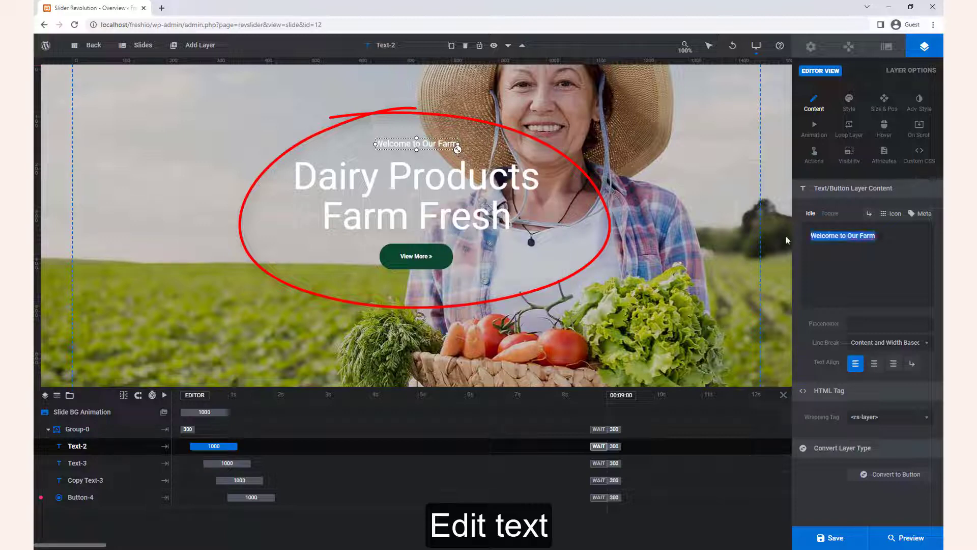
{"action": "left_click", "coordinate": [539, 193]}
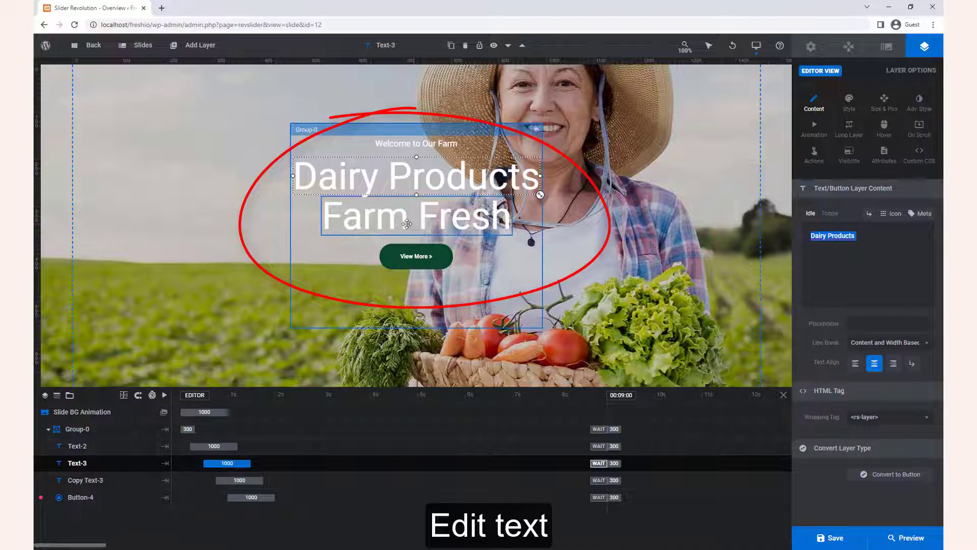
{"action": "left_click", "coordinate": [447, 229]}
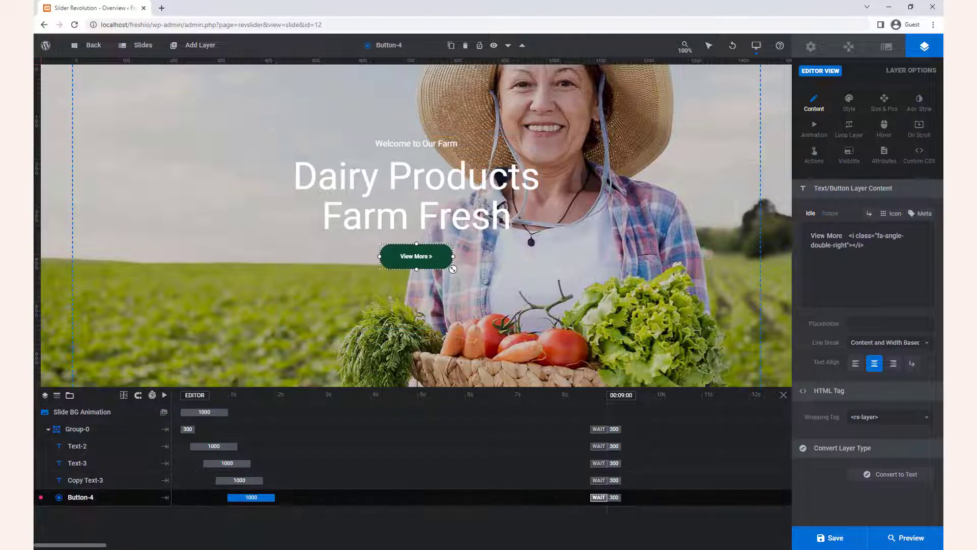
- Examine the View More button's text and the link URL of its Simple Link action
{"action": "left_click", "coordinate": [825, 235]}
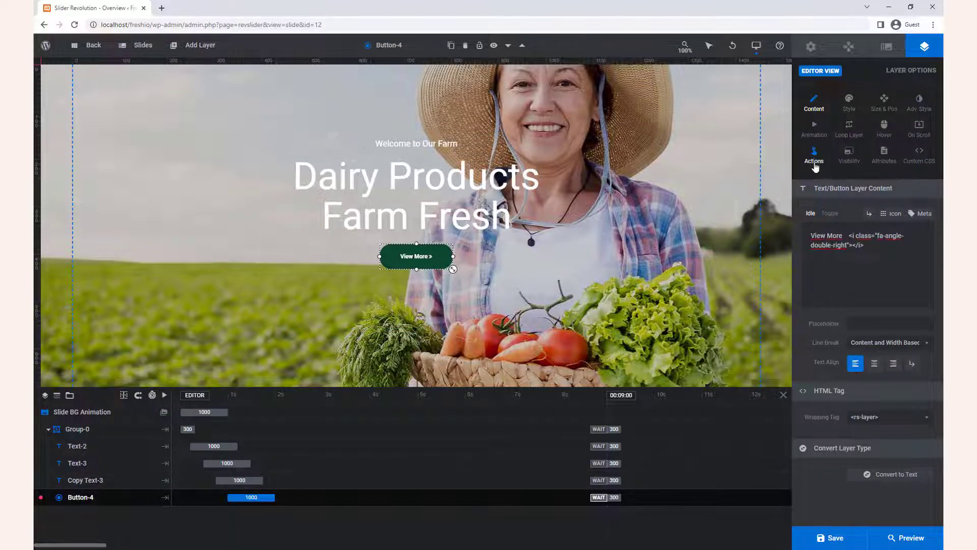
{"action": "left_click", "coordinate": [814, 162]}
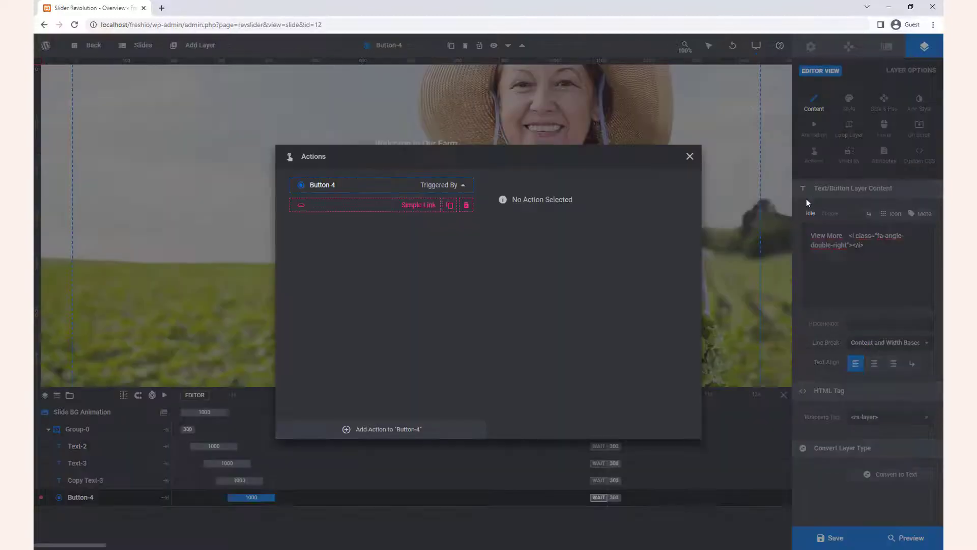
{"action": "left_click", "coordinate": [359, 206]}
{"action": "triple_click", "coordinate": [600, 237]}
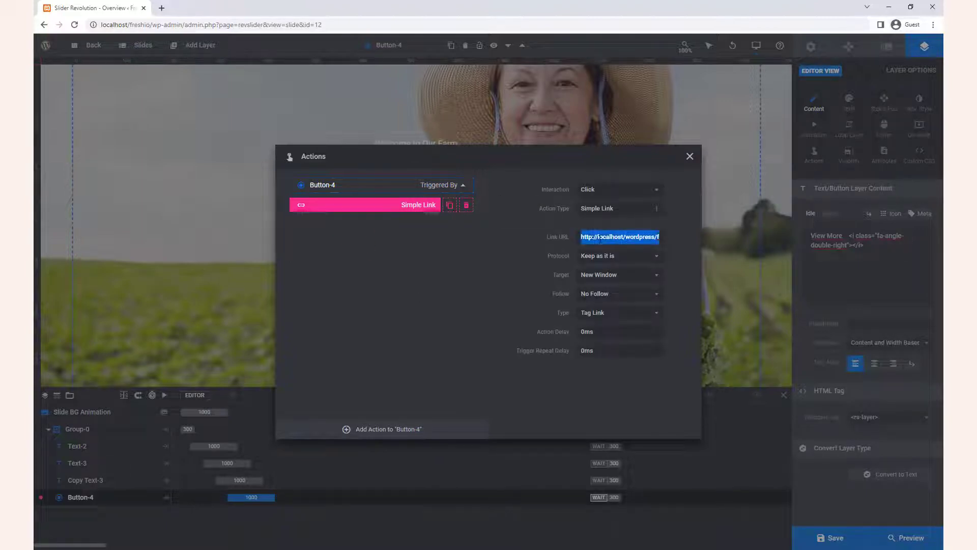
{"action": "left_click", "coordinate": [690, 156]}
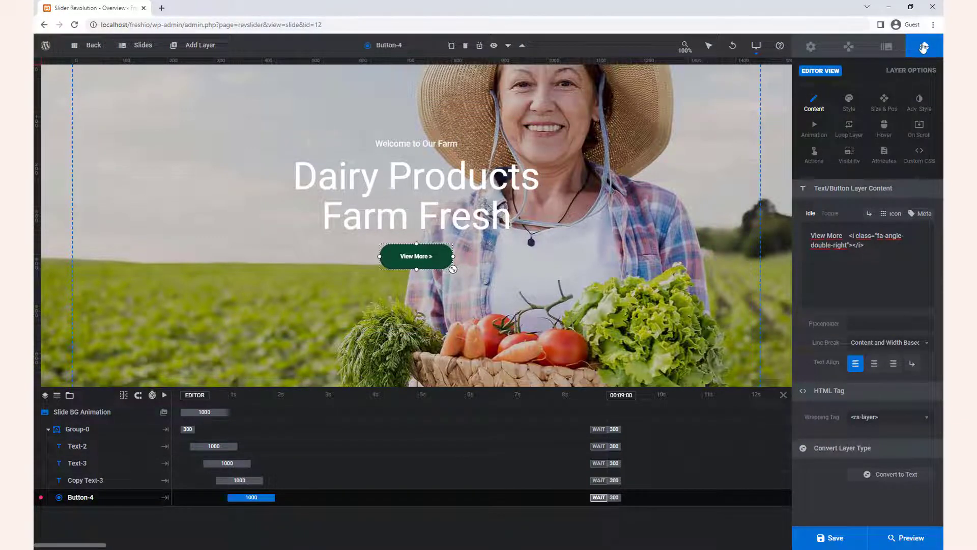
- Save the slider and preview it in the desktop, notebook, tablet and mobile views
{"action": "left_click", "coordinate": [828, 542]}
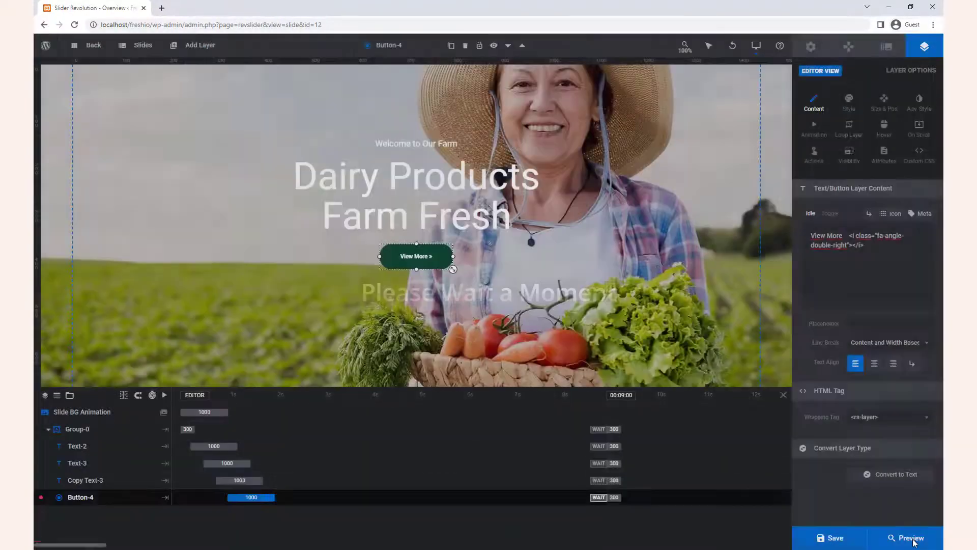
{"action": "left_click", "coordinate": [908, 538]}
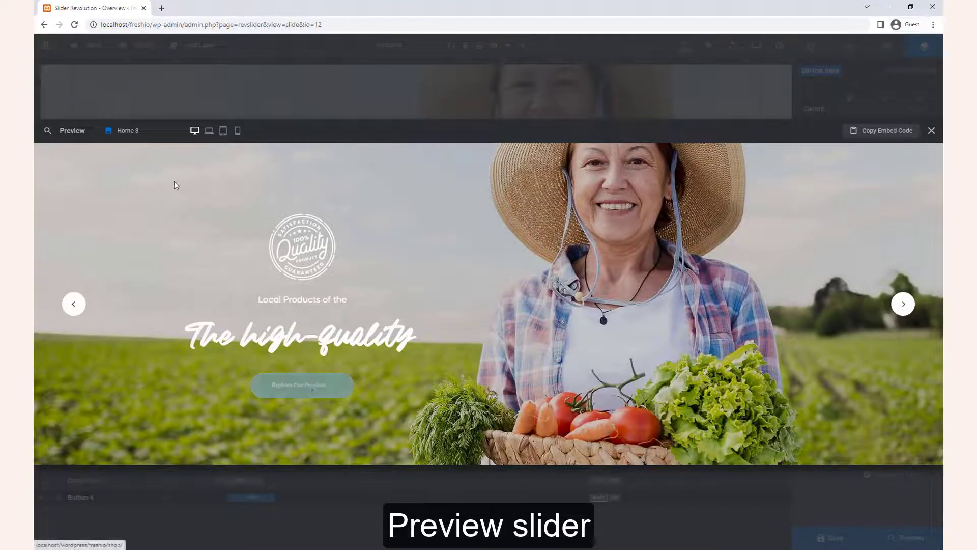
{"action": "left_click", "coordinate": [209, 139]}
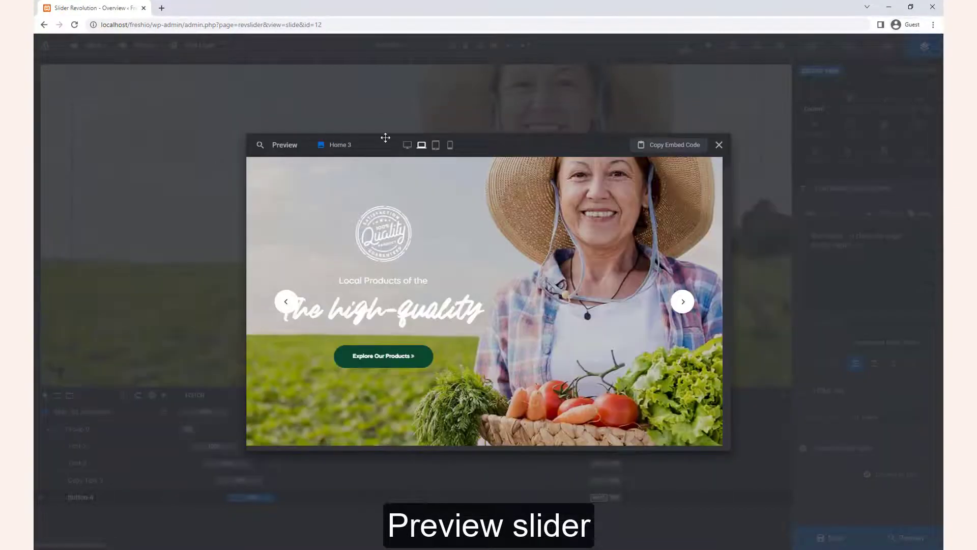
{"action": "left_click", "coordinate": [436, 145]}
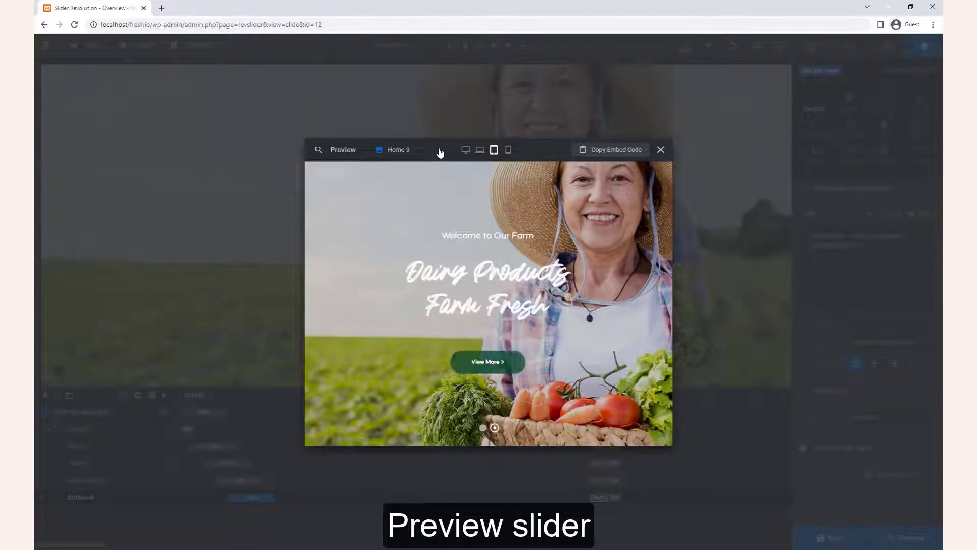
{"action": "left_click", "coordinate": [506, 152]}
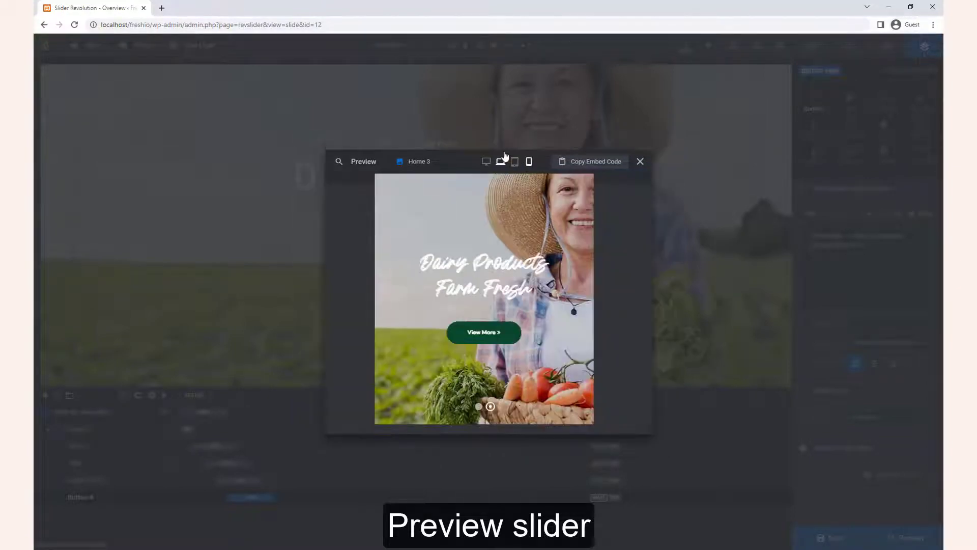
{"action": "left_click", "coordinate": [640, 162]}
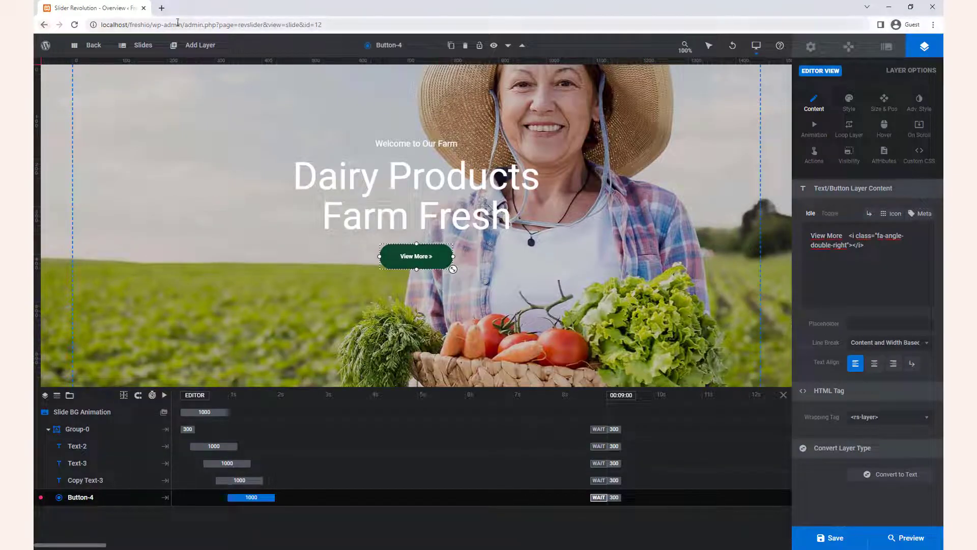
- Return to the WordPress admin at localhost/freshio/wp-admin/
{"action": "left_click_drag", "start_coordinate": [186, 24], "coordinate": [442, 24]}
{"action": "key", "text": "BackSpace"}
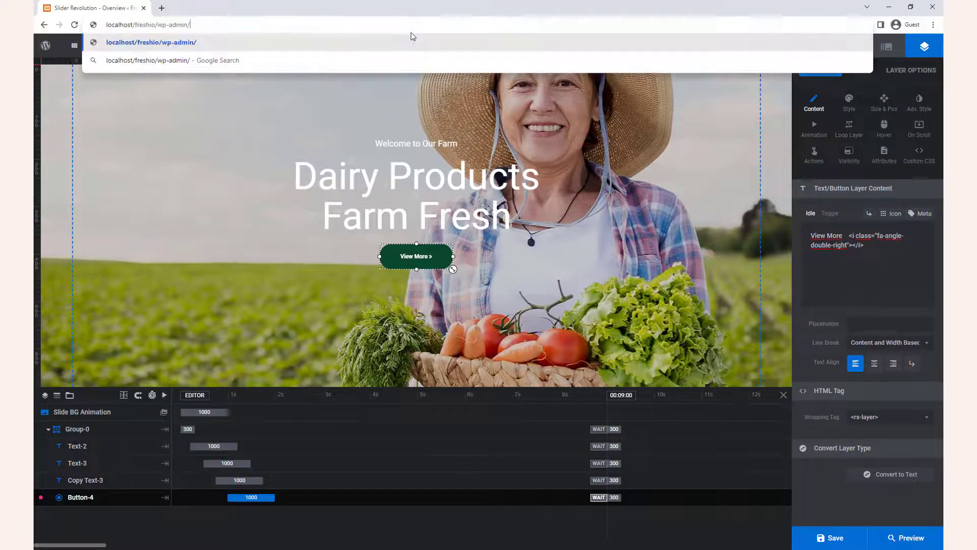
{"action": "key", "text": "Return"}
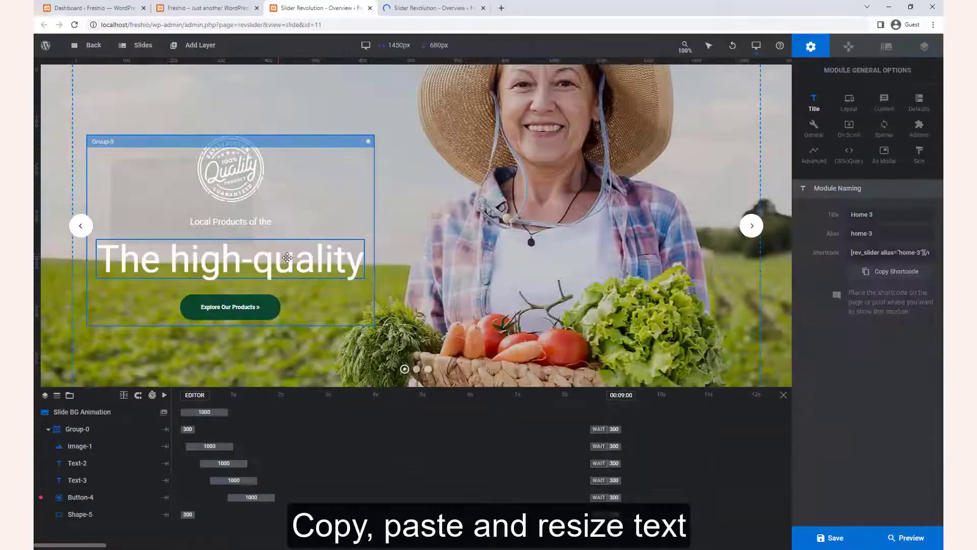
- Copy the "The high-quality" text layer and paste the copy onto the same slide
{"action": "right_click", "coordinate": [288, 257]}
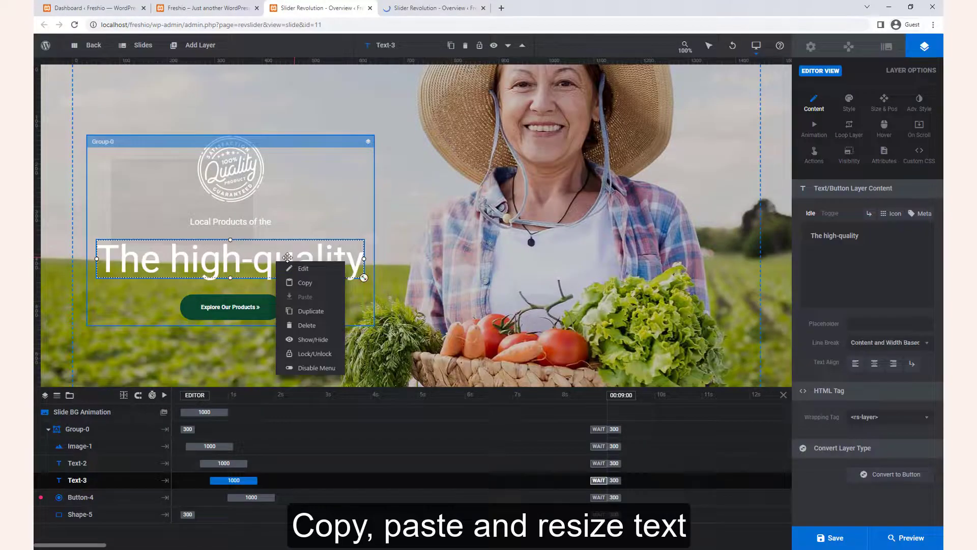
{"action": "mouse_move", "coordinate": [303, 283]}
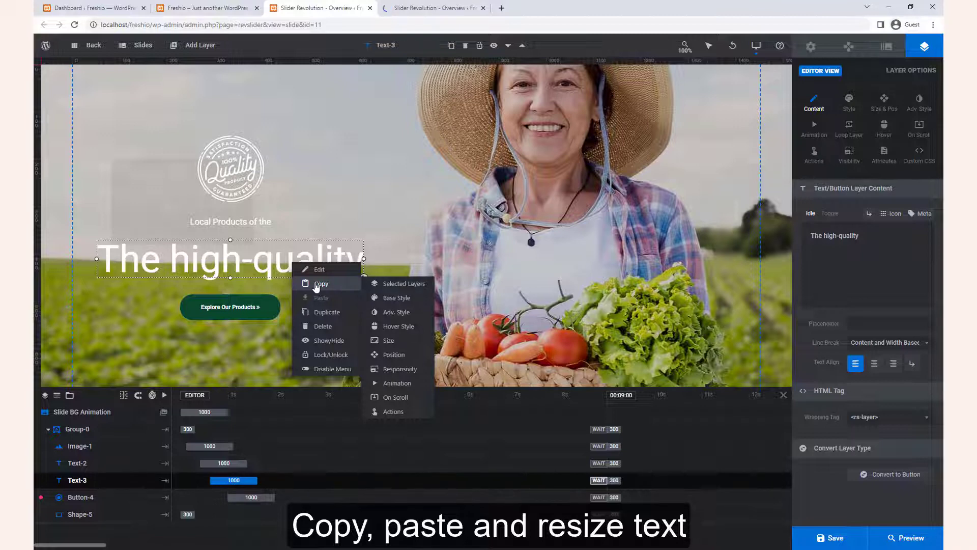
{"action": "left_click", "coordinate": [317, 285]}
{"action": "left_click", "coordinate": [438, 244]}
{"action": "right_click", "coordinate": [438, 244]}
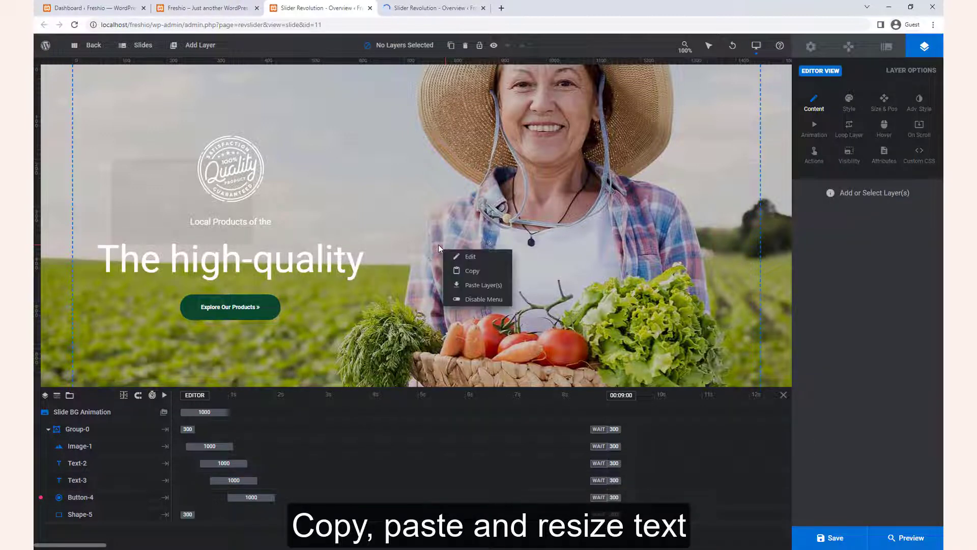
{"action": "mouse_move", "coordinate": [464, 270]}
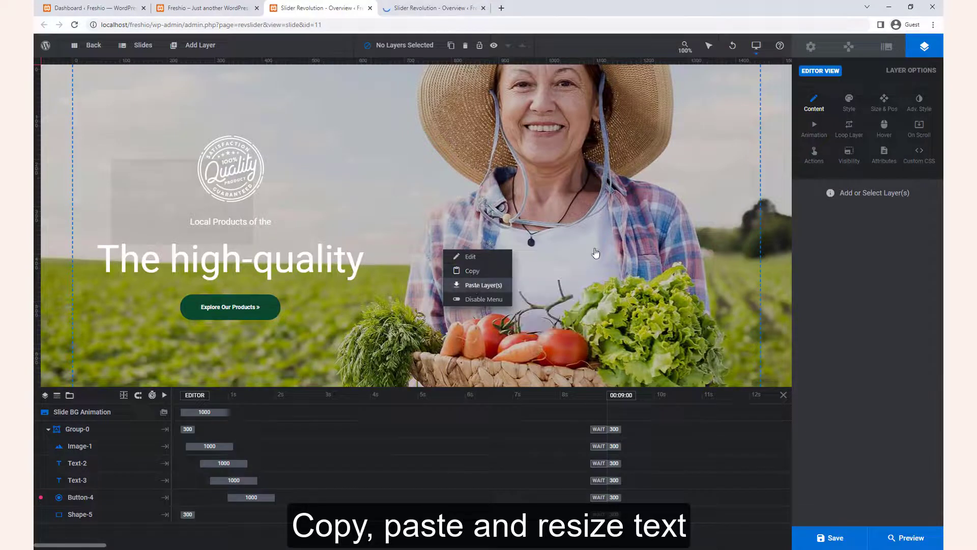
{"action": "key", "text": "ctrl+v"}
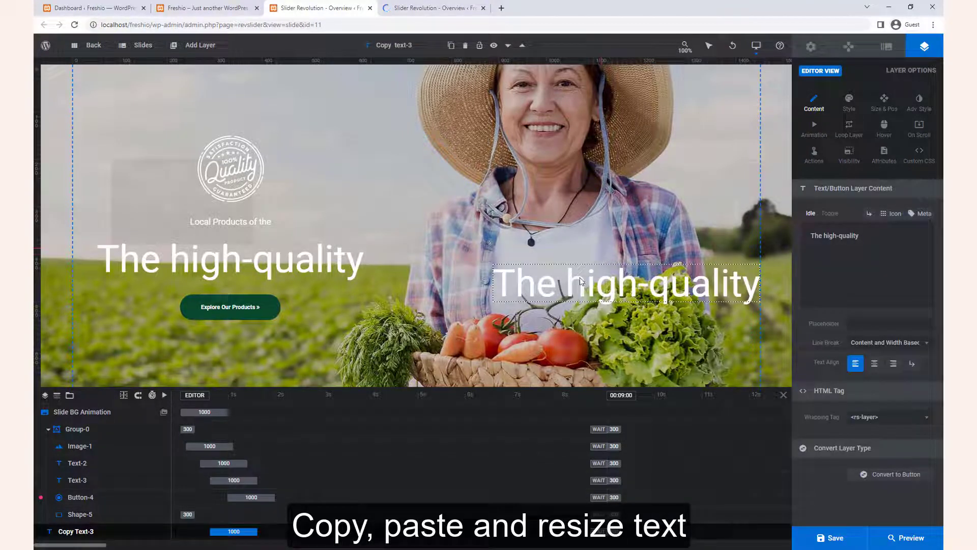
- Shrink the pasted "The high-quality" text to a font size of about 54 px and place it above the vegetable basket
{"action": "left_click", "coordinate": [531, 269]}
{"action": "left_click_drag", "start_coordinate": [454, 240], "coordinate": [520, 291]}
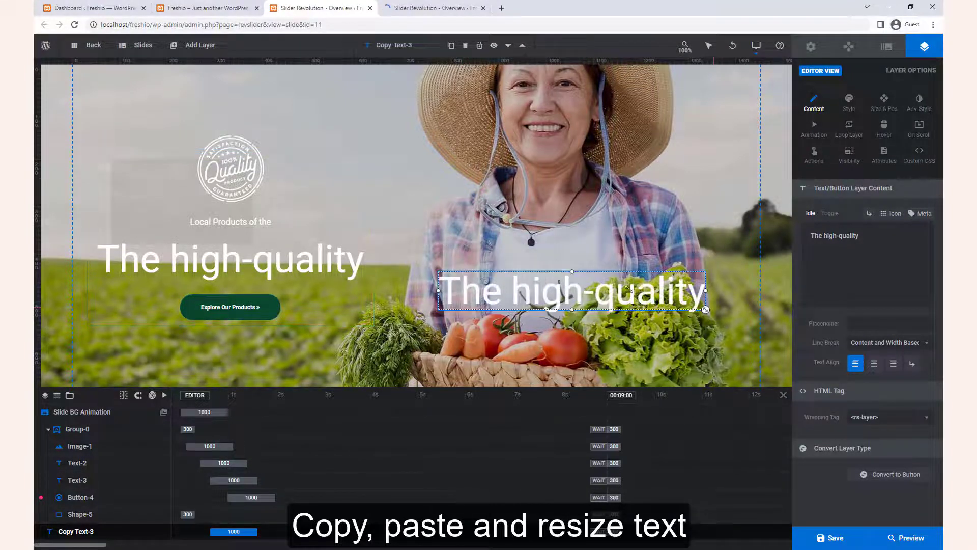
{"action": "left_click_drag", "start_coordinate": [705, 309], "coordinate": [680, 311]}
{"action": "mouse_move", "coordinate": [599, 290]}
{"action": "left_mouse_down"}
{"action": "mouse_move", "coordinate": [585, 285]}
{"action": "mouse_move", "coordinate": [616, 296]}
{"action": "left_mouse_up"}
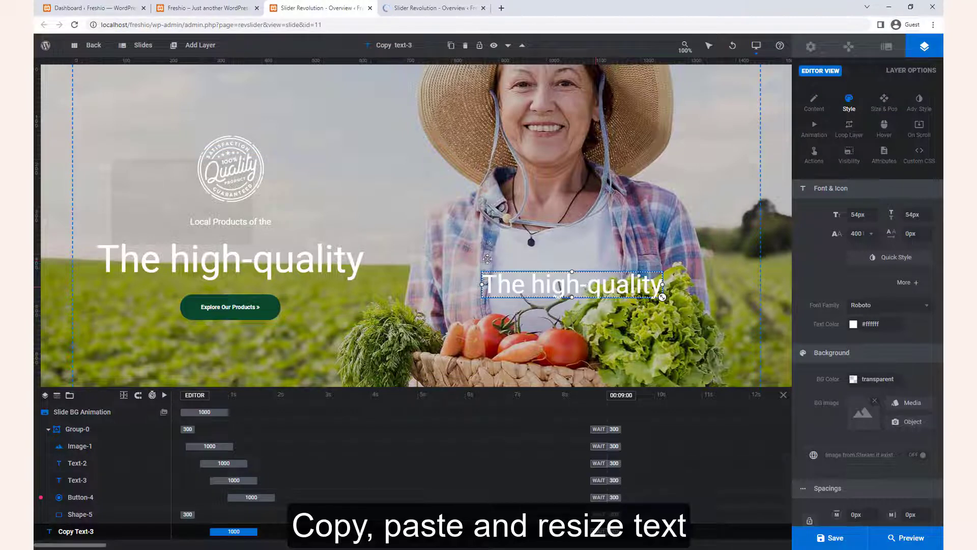
{"action": "left_click_drag", "start_coordinate": [583, 284], "coordinate": [512, 286]}
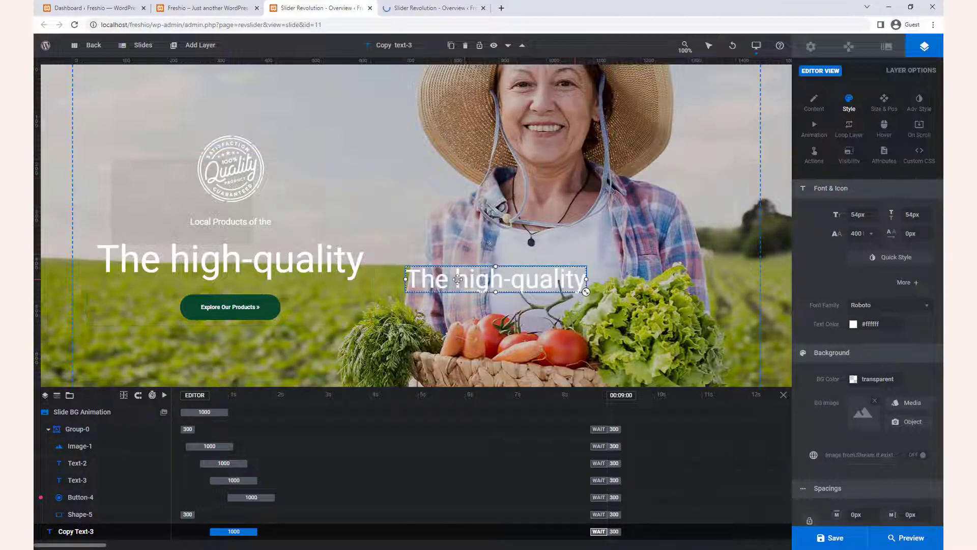
- Delete the pasted "The high-quality" text layer and save the slider
{"action": "key", "text": "Delete"}
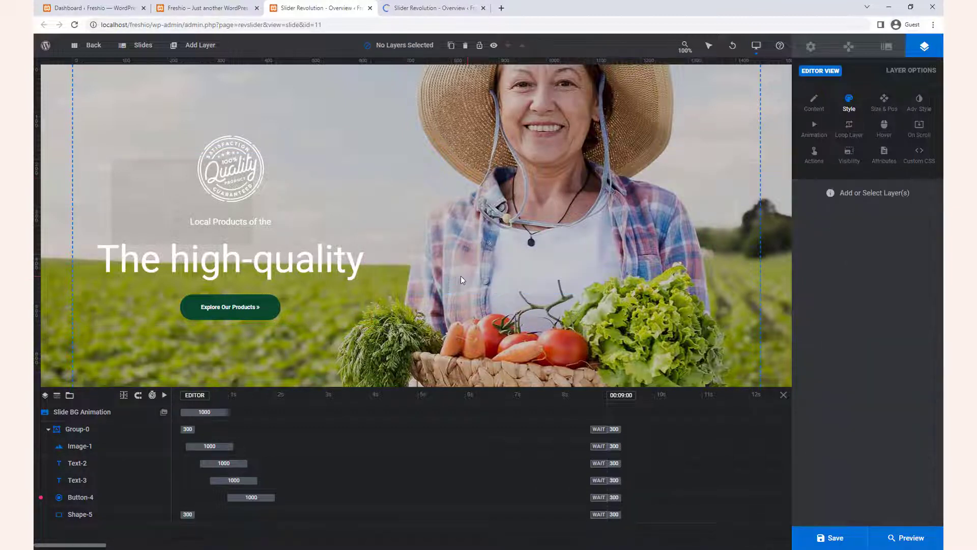
{"action": "left_click", "coordinate": [410, 7]}
{"action": "left_click", "coordinate": [328, 7]}
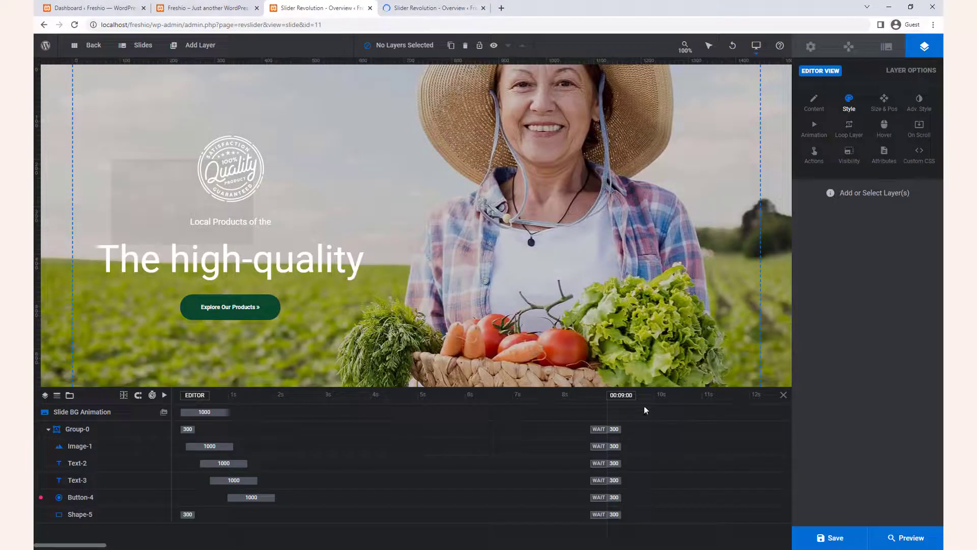
{"action": "left_click", "coordinate": [831, 541]}
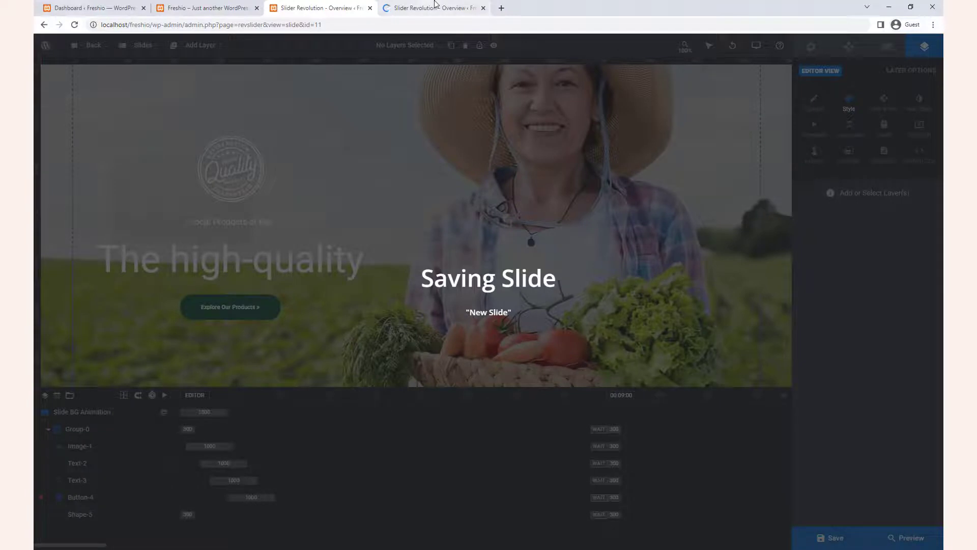
- Duplicate the Home 3 module from the Slider Revolution overview
{"action": "left_click", "coordinate": [436, 7]}
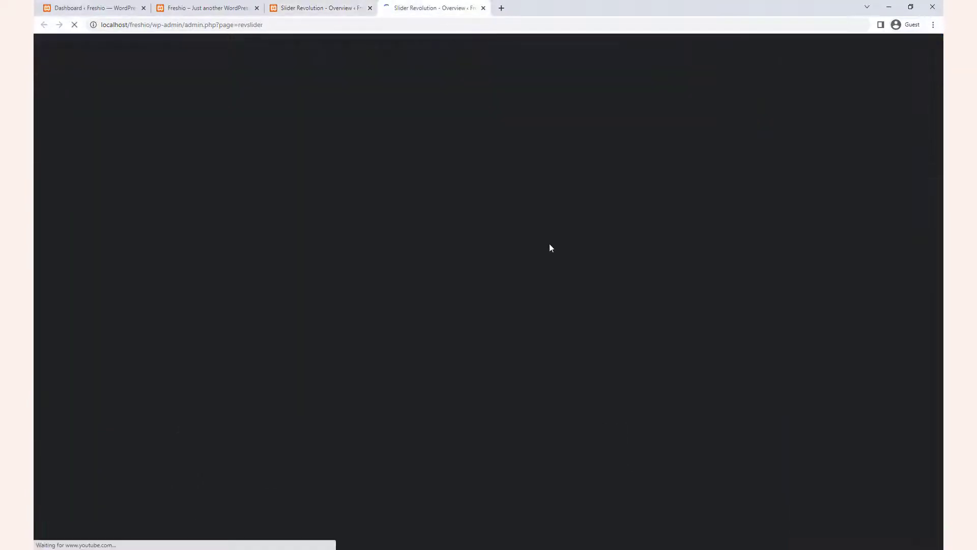
{"action": "mouse_move", "coordinate": [193, 311]}
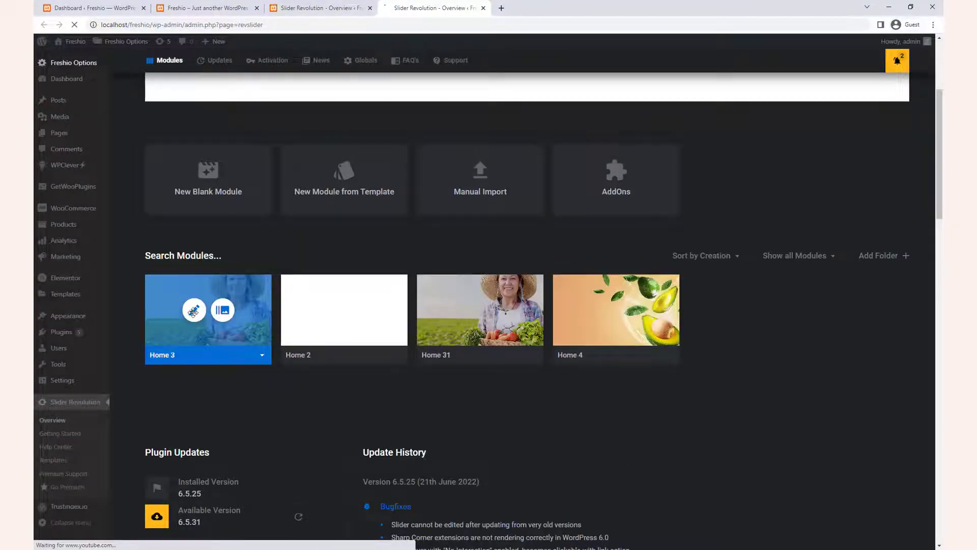
{"action": "left_click", "coordinate": [263, 357]}
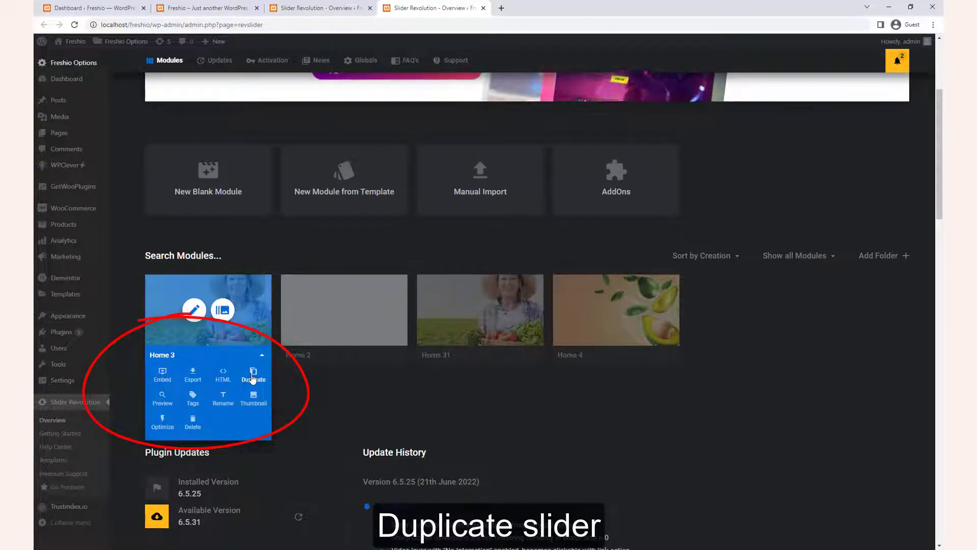
{"action": "left_click", "coordinate": [252, 379]}
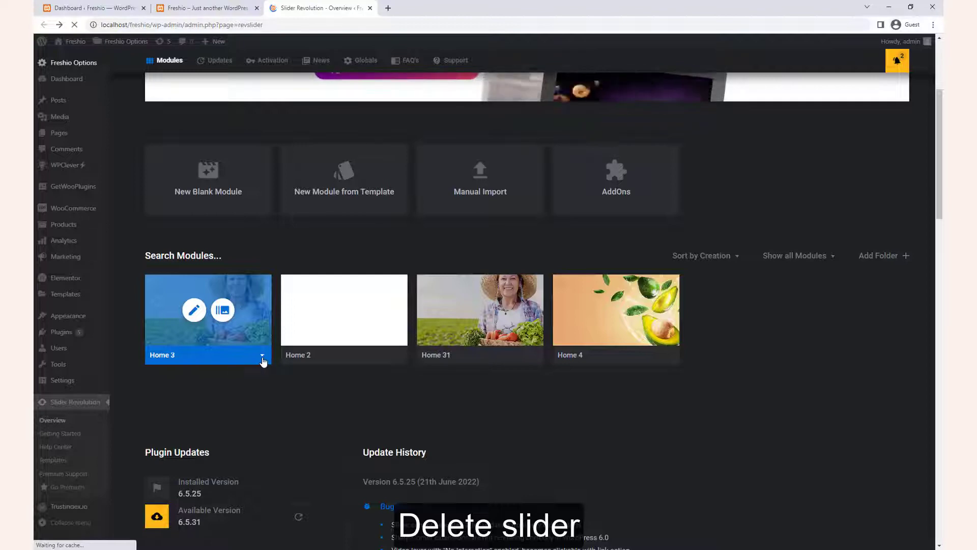
- Delete the Home 3 slider from the module list and confirm the deletion
{"action": "left_click", "coordinate": [262, 358]}
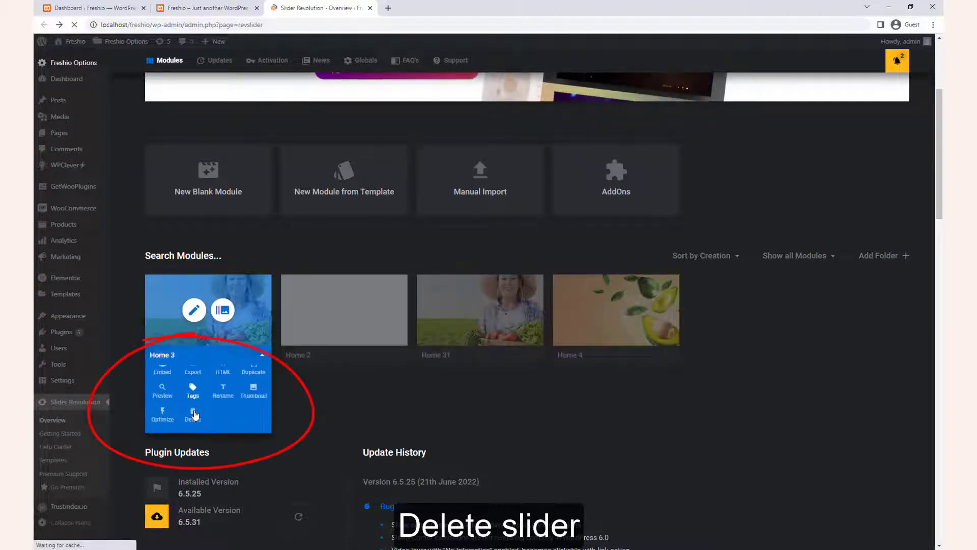
{"action": "left_click", "coordinate": [193, 413]}
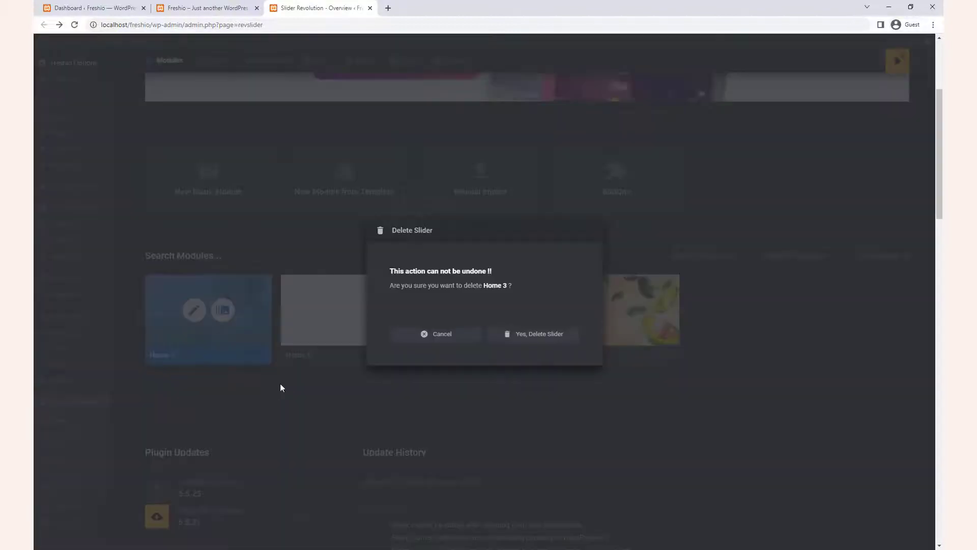
{"action": "left_click", "coordinate": [534, 335]}
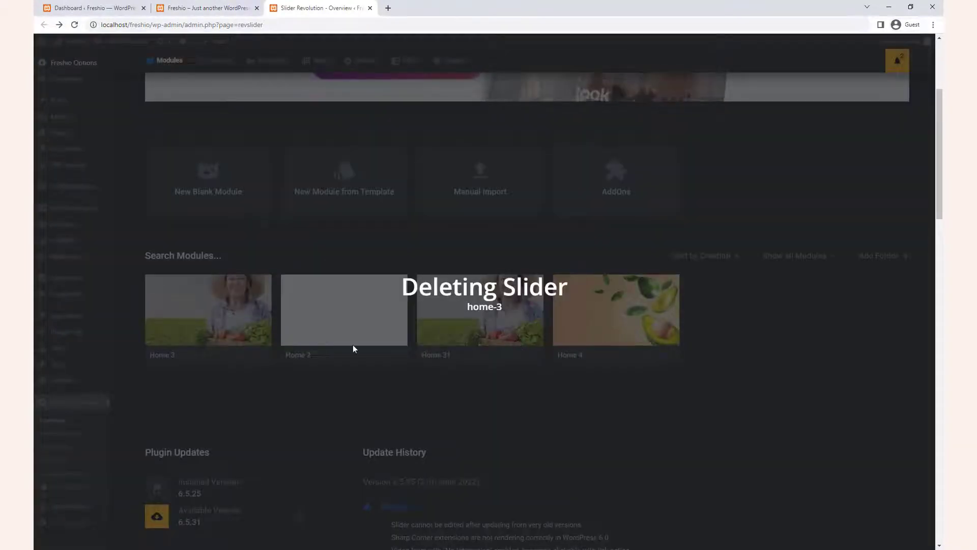
- Examine the slider area on the Freshio homepage, and return to the Slider Revolution overview
{"action": "left_click", "coordinate": [91, 8]}
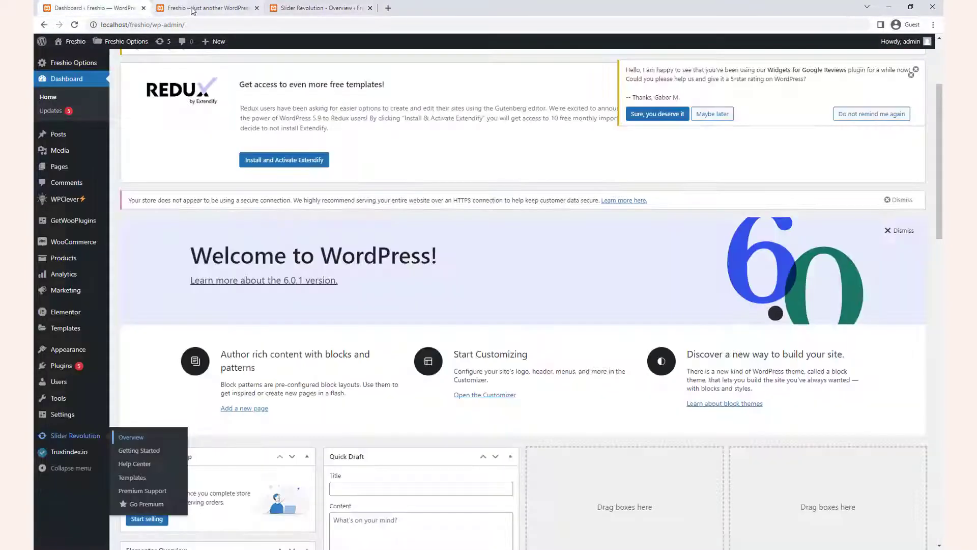
{"action": "left_click", "coordinate": [192, 8]}
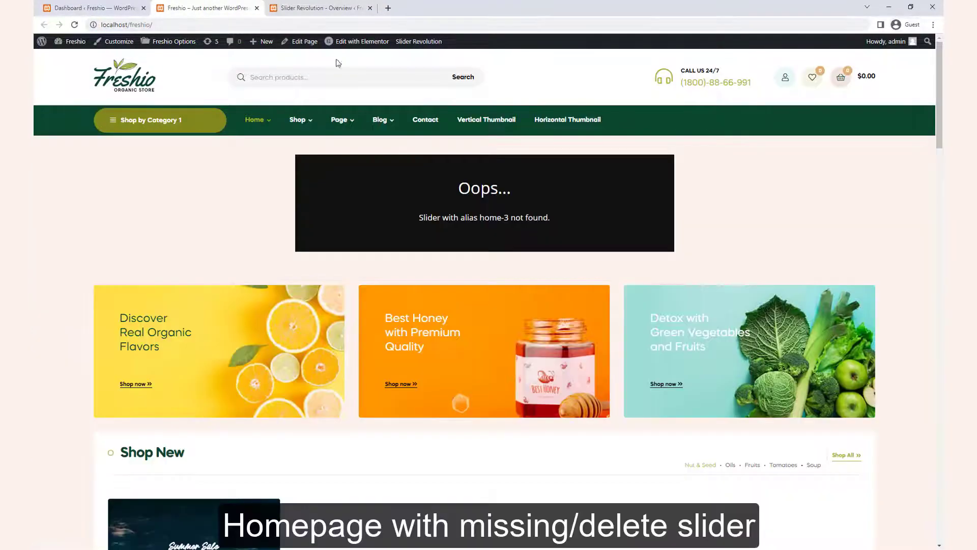
{"action": "key", "text": "ctrl+Tab"}
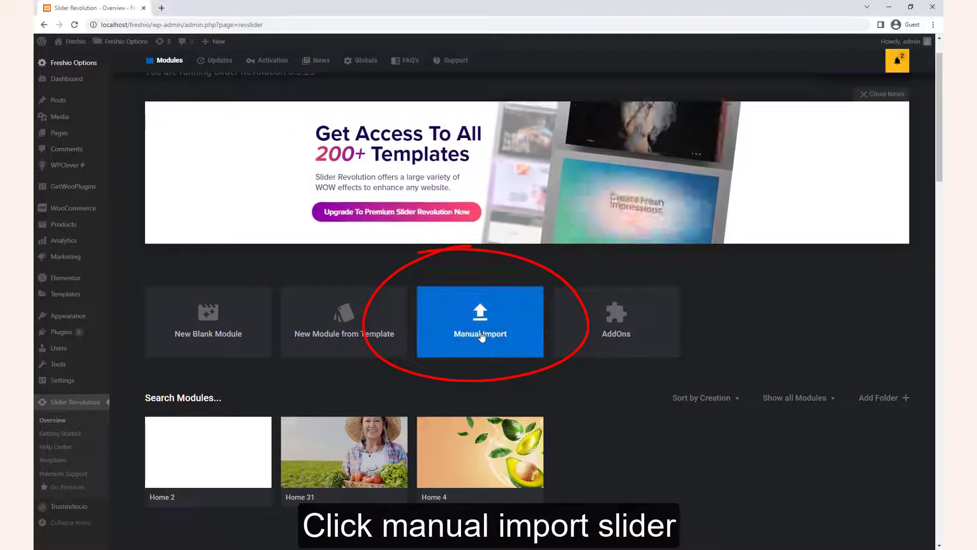
- Manually import home-3.zip from the home-3 folder inside freshio-full's revsliders folder
{"action": "left_click", "coordinate": [488, 340]}
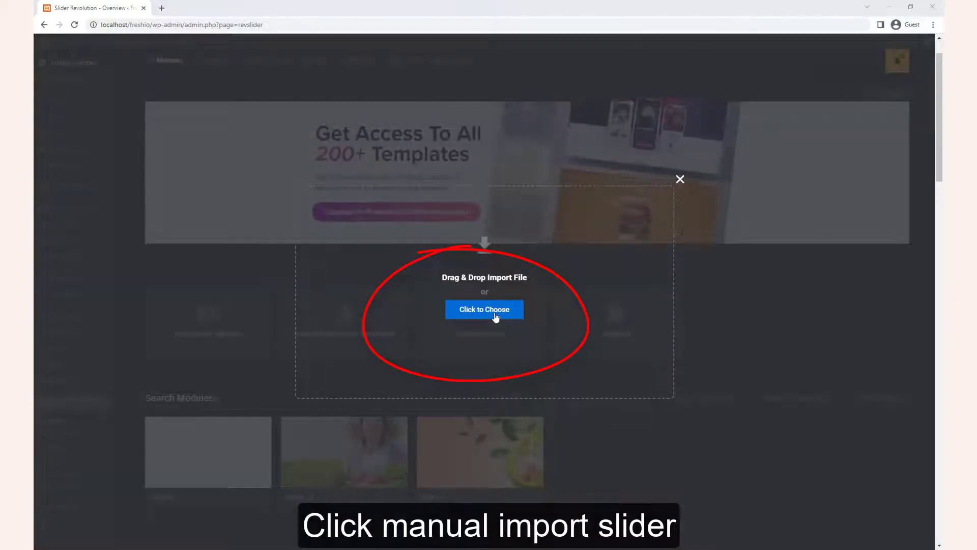
{"action": "left_click", "coordinate": [495, 317]}
{"action": "left_click", "coordinate": [478, 154]}
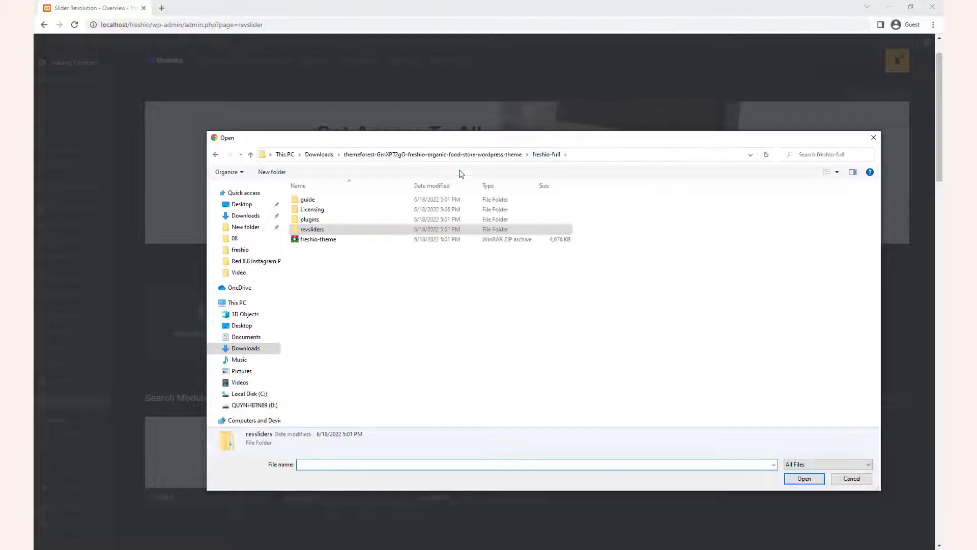
{"action": "double_click", "coordinate": [344, 230]}
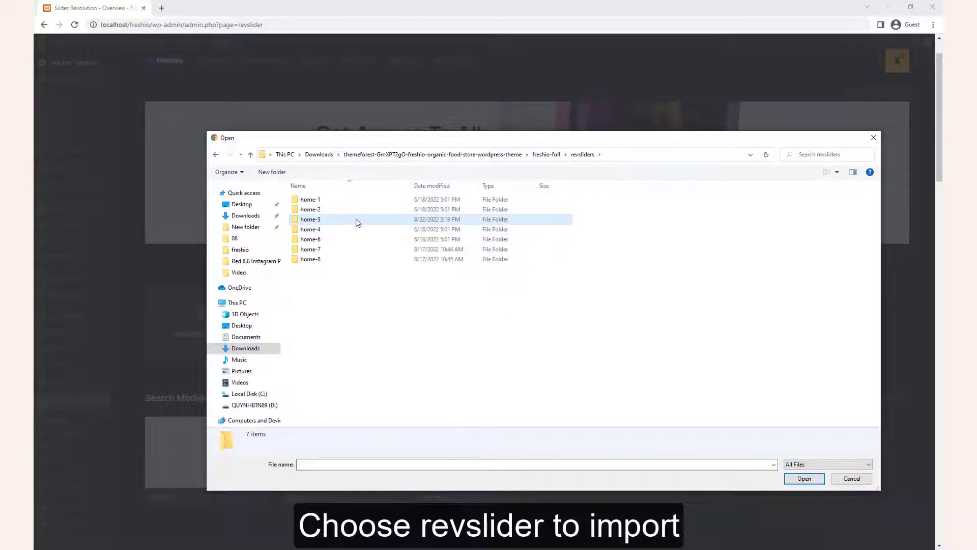
{"action": "double_click", "coordinate": [357, 219]}
{"action": "double_click", "coordinate": [369, 209]}
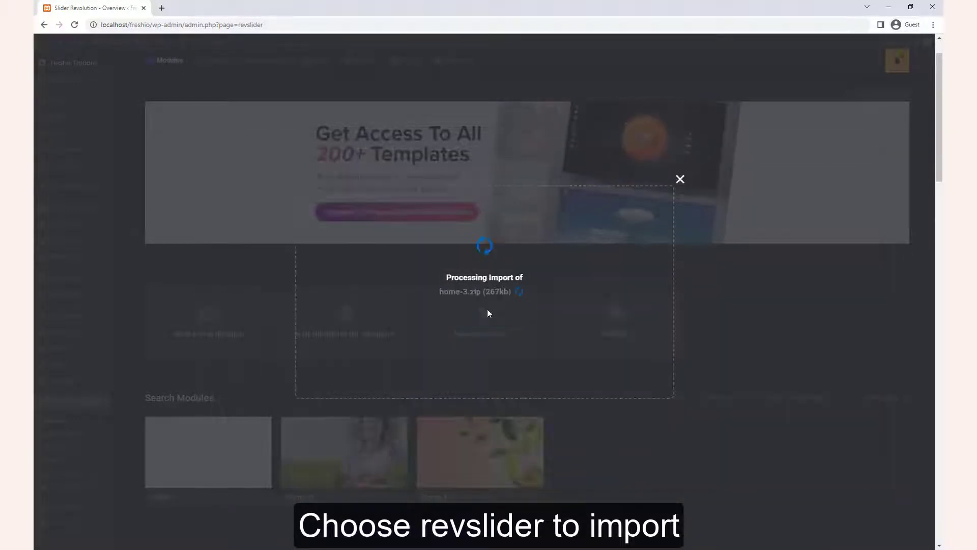